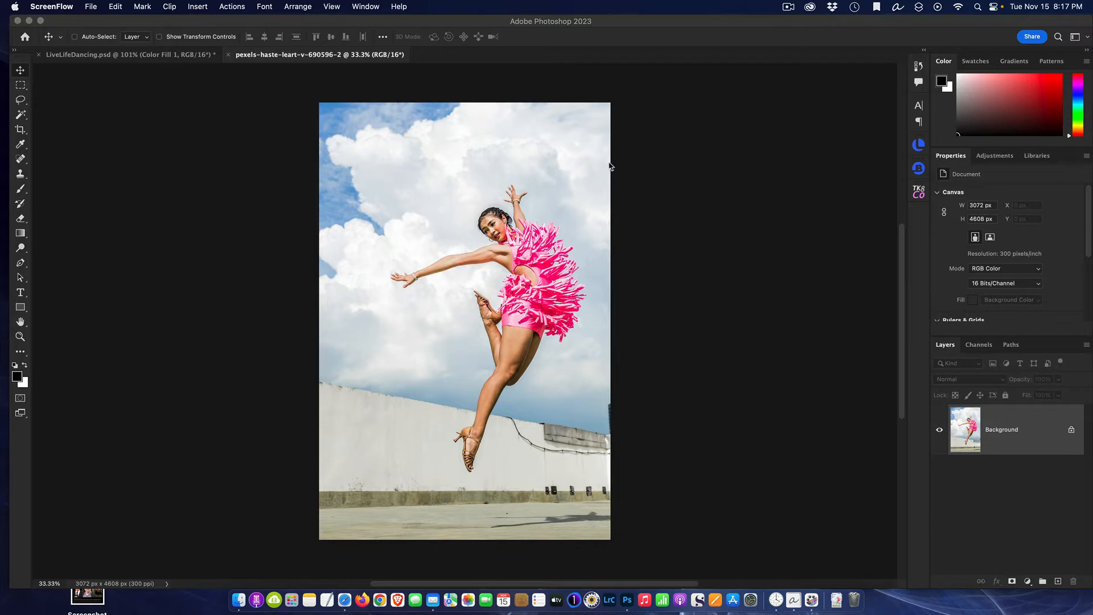
- Reveal the text layer in the finished LiveLifeDancing.psd example and return to the original dancer photo document
{"action": "left_click", "coordinate": [158, 57]}
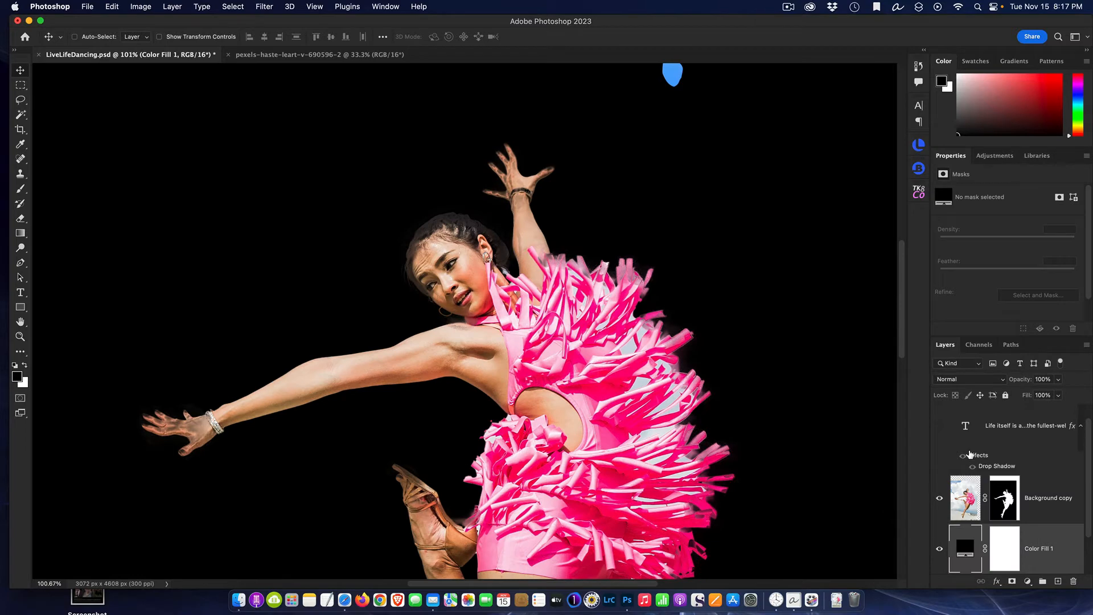
{"action": "left_click", "coordinate": [938, 427]}
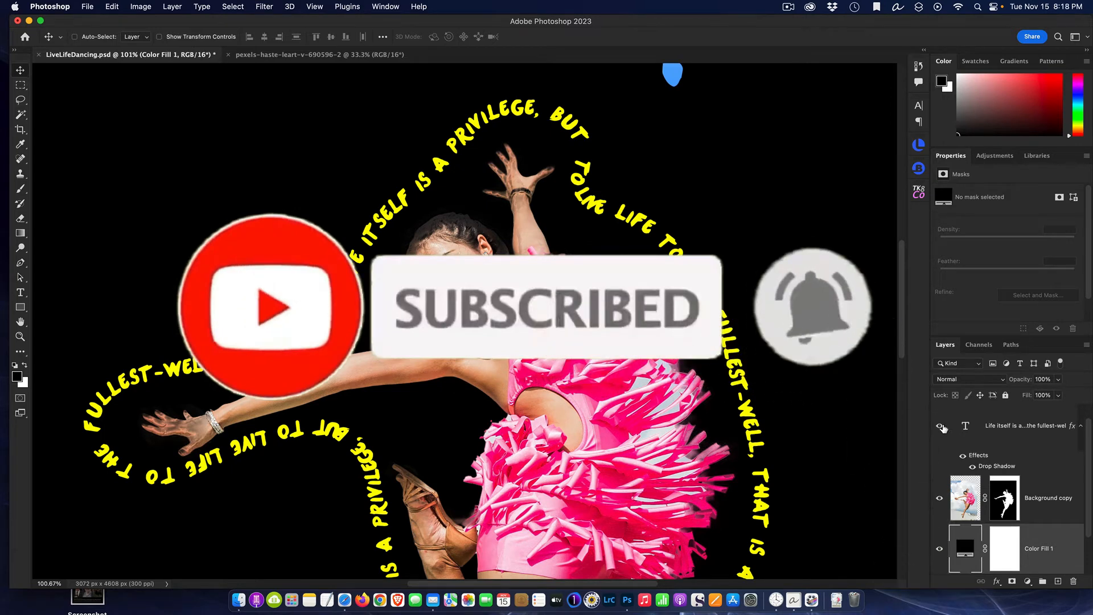
{"action": "left_click", "coordinate": [300, 56]}
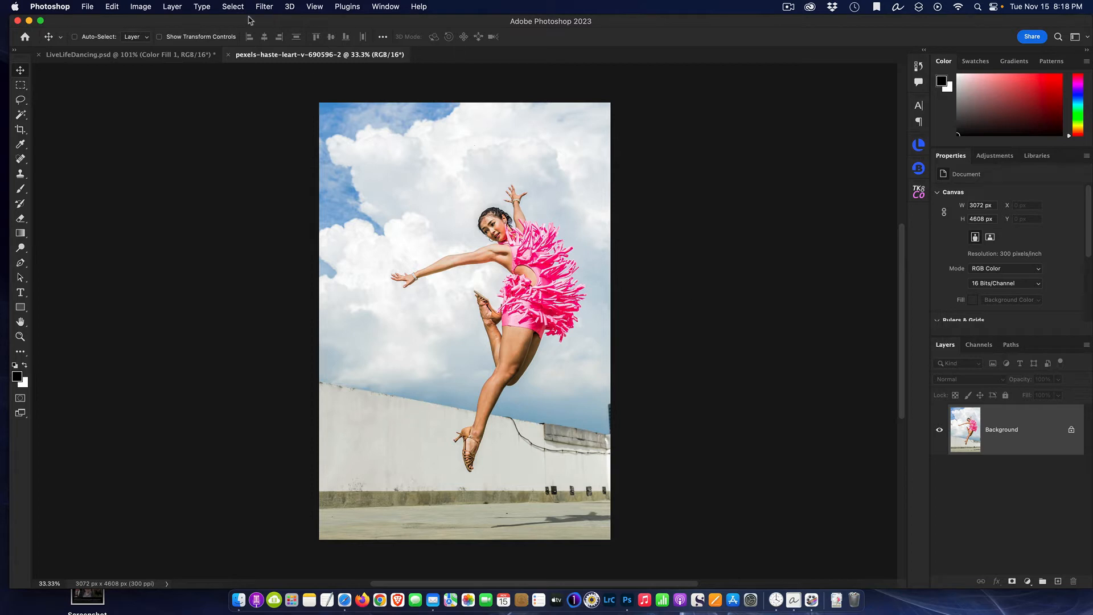
- Select the dancer automatically with Select Subject and open the selection in Select and Mask
{"action": "left_click", "coordinate": [233, 6]}
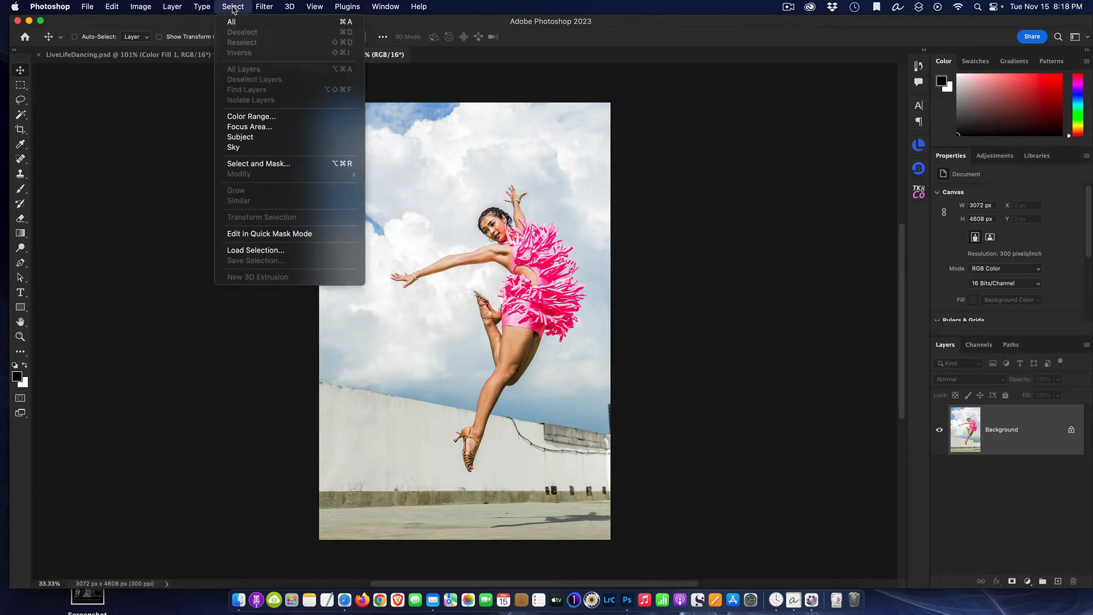
{"action": "left_click", "coordinate": [251, 136]}
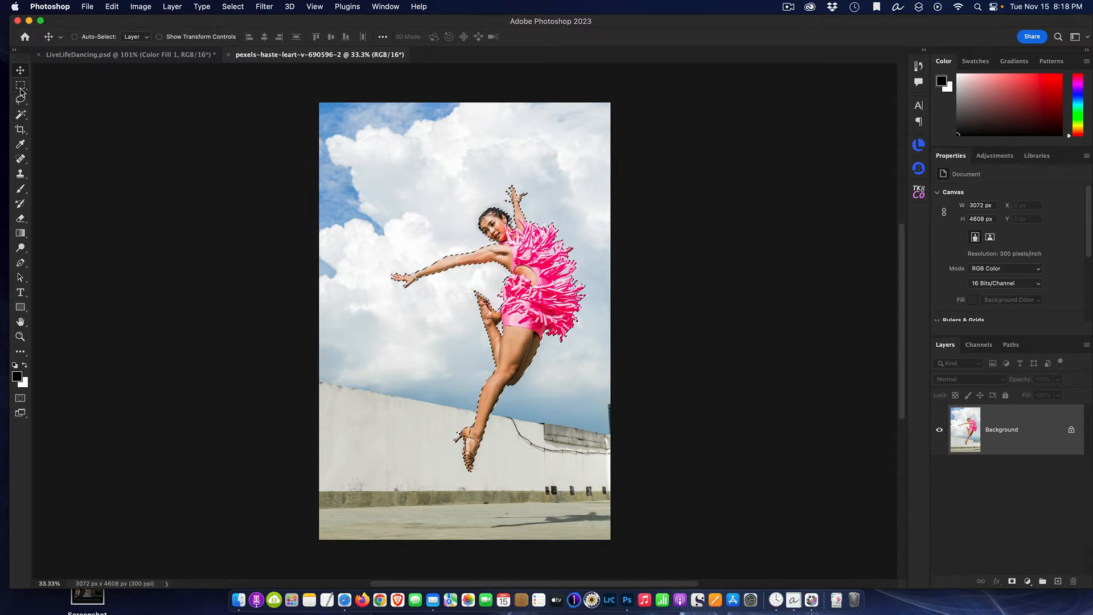
{"action": "left_click", "coordinate": [233, 6]}
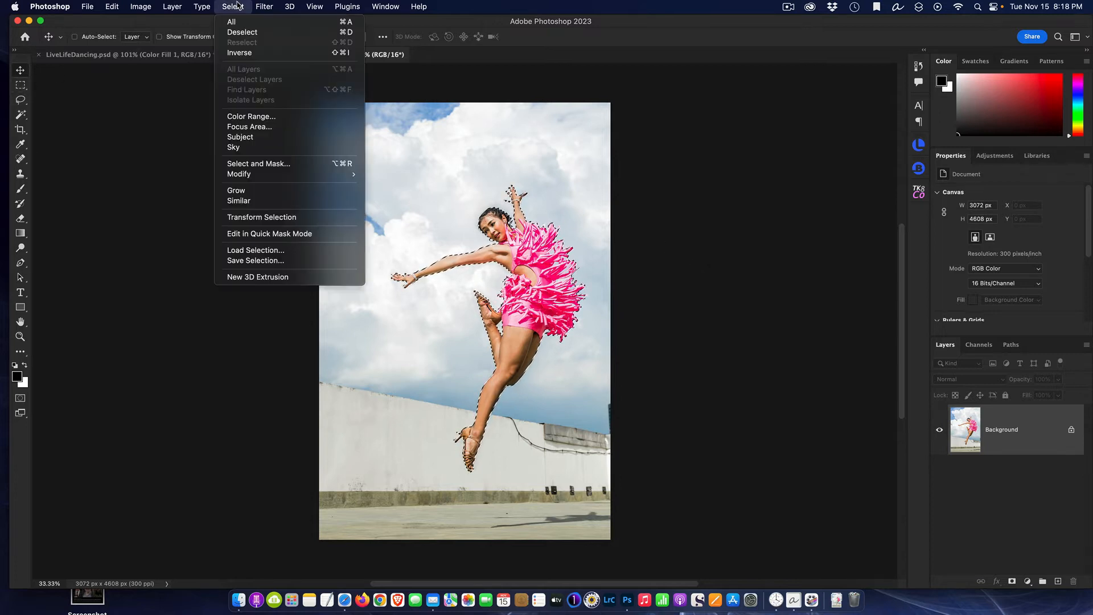
{"action": "left_click", "coordinate": [287, 164]}
- Refine the selection edge around the fingers and wrist of the dancer's outstretched hand with the Refine Edge Brush
{"action": "scroll", "coordinate": [573, 245], "scroll_direction": "up", "scroll_amount": 5}
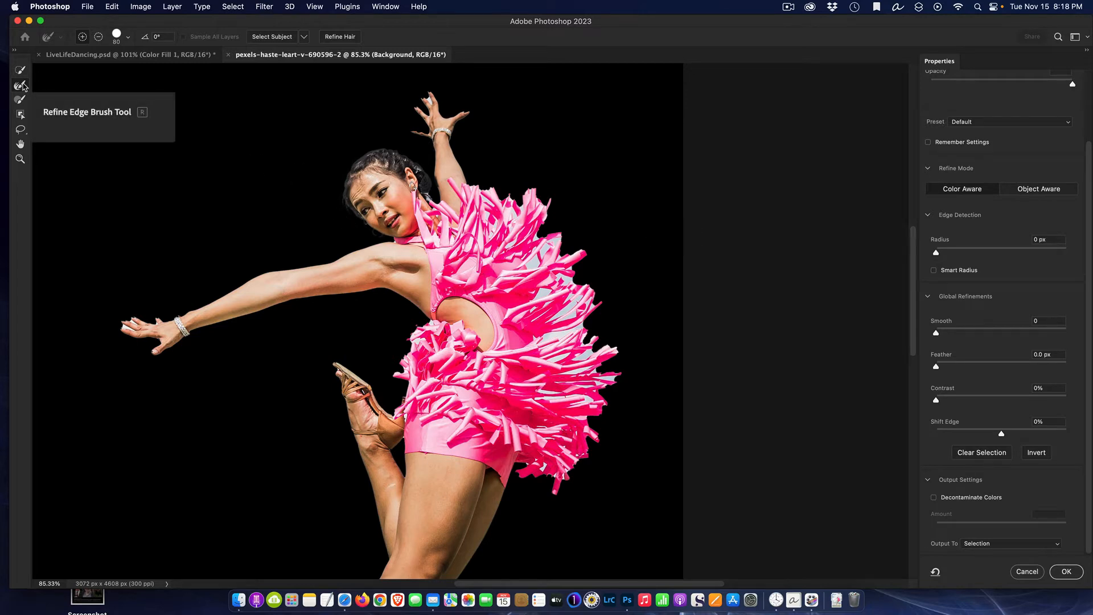
{"action": "left_click", "coordinate": [23, 85]}
{"action": "scroll", "coordinate": [122, 333], "scroll_direction": "up", "scroll_amount": 5}
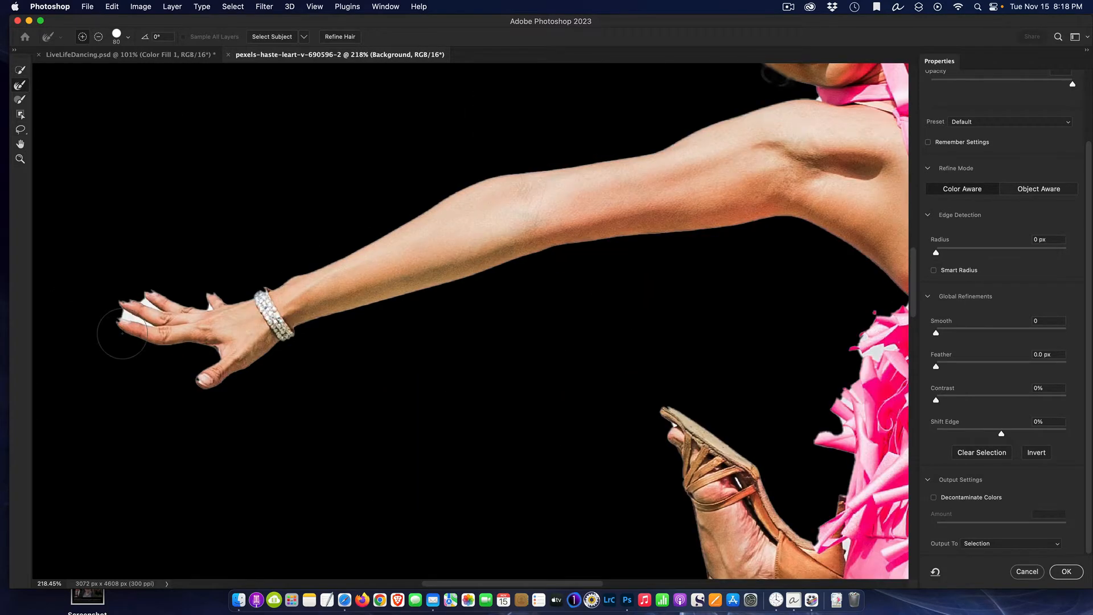
{"action": "scroll", "coordinate": [122, 334], "scroll_direction": "up", "scroll_amount": 2}
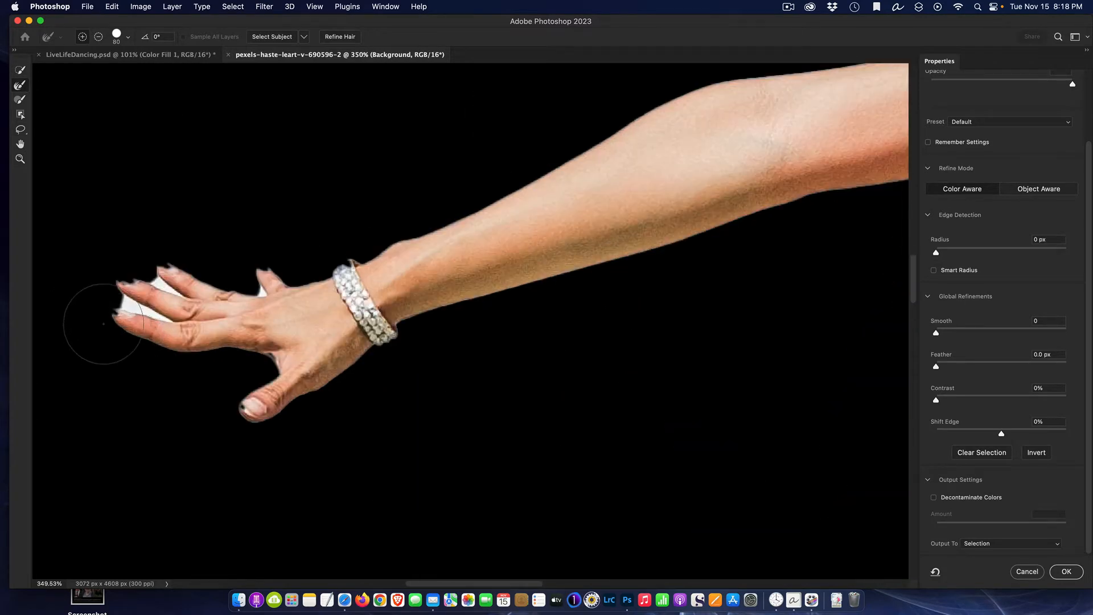
{"action": "scroll", "coordinate": [103, 324], "scroll_direction": "down", "scroll_amount": 2}
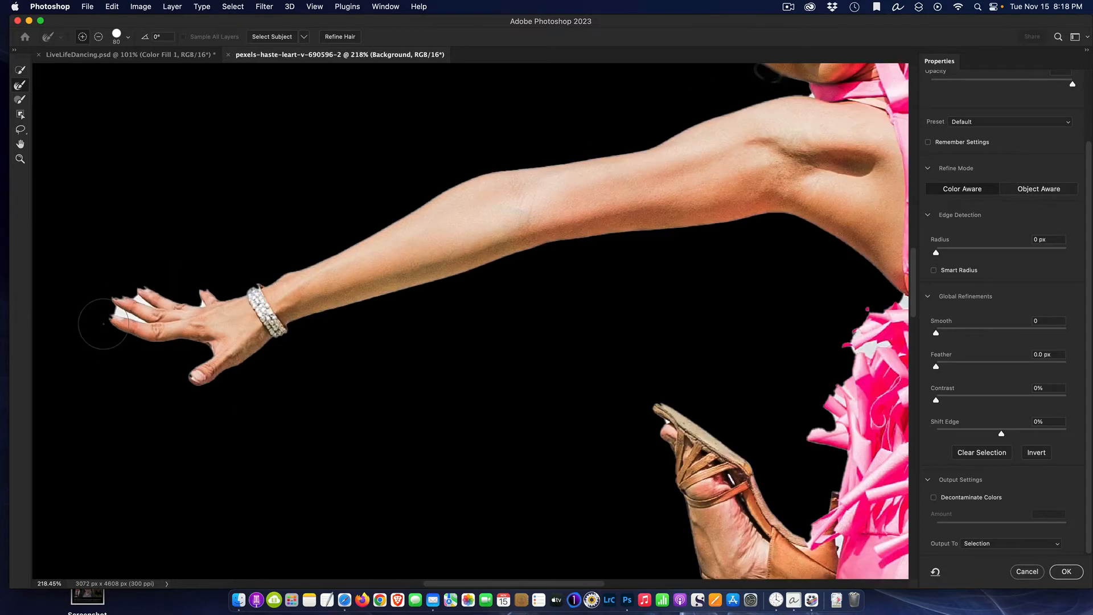
{"action": "scroll", "coordinate": [104, 324], "scroll_direction": "down", "scroll_amount": 2}
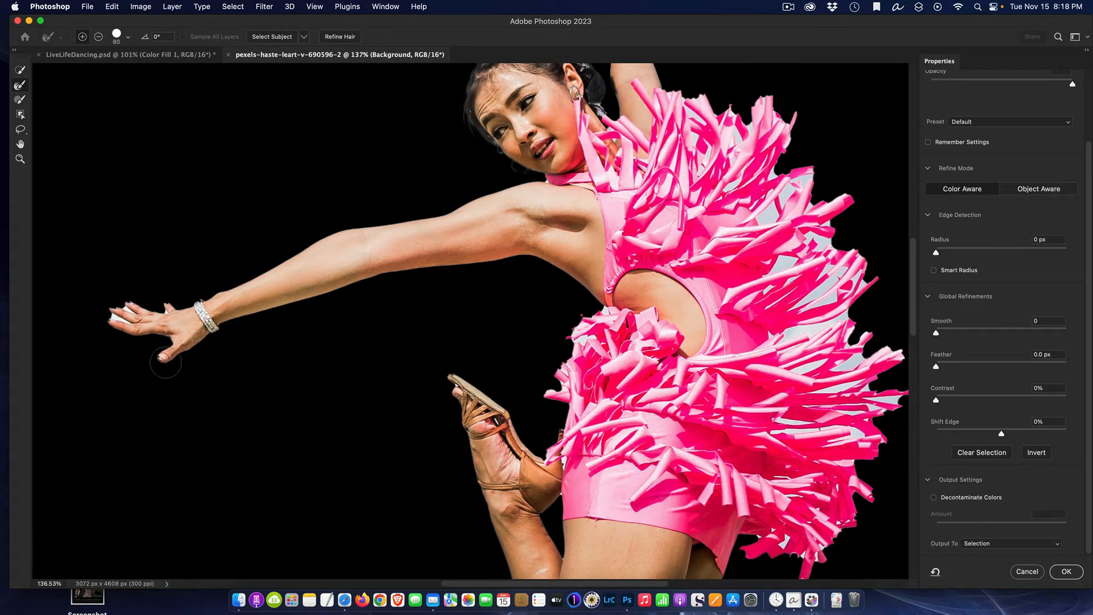
{"action": "mouse_move", "coordinate": [178, 350]}
{"action": "left_mouse_down"}
{"action": "mouse_move", "coordinate": [128, 333]}
{"action": "mouse_move", "coordinate": [113, 309]}
{"action": "mouse_move", "coordinate": [143, 310]}
{"action": "mouse_move", "coordinate": [134, 297]}
{"action": "mouse_move", "coordinate": [169, 310]}
{"action": "mouse_move", "coordinate": [169, 294]}
{"action": "mouse_move", "coordinate": [182, 303]}
{"action": "mouse_move", "coordinate": [268, 279]}
{"action": "left_mouse_up"}
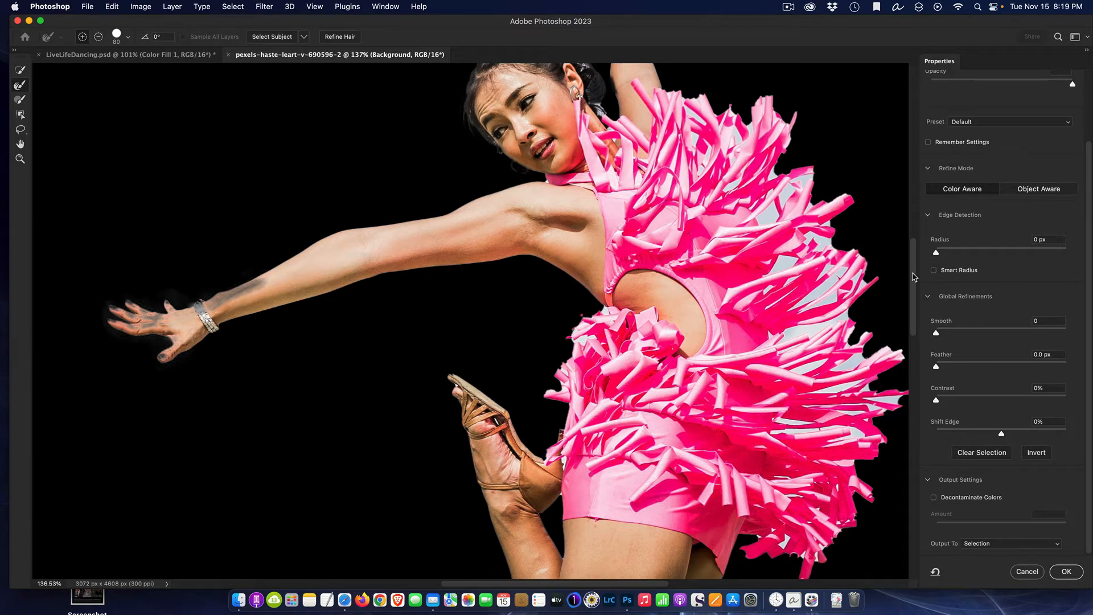
- Refine the selection edge around the dancer's hair and the fingers of her raised hand
{"action": "left_click_drag", "start_coordinate": [913, 277], "coordinate": [907, 219]}
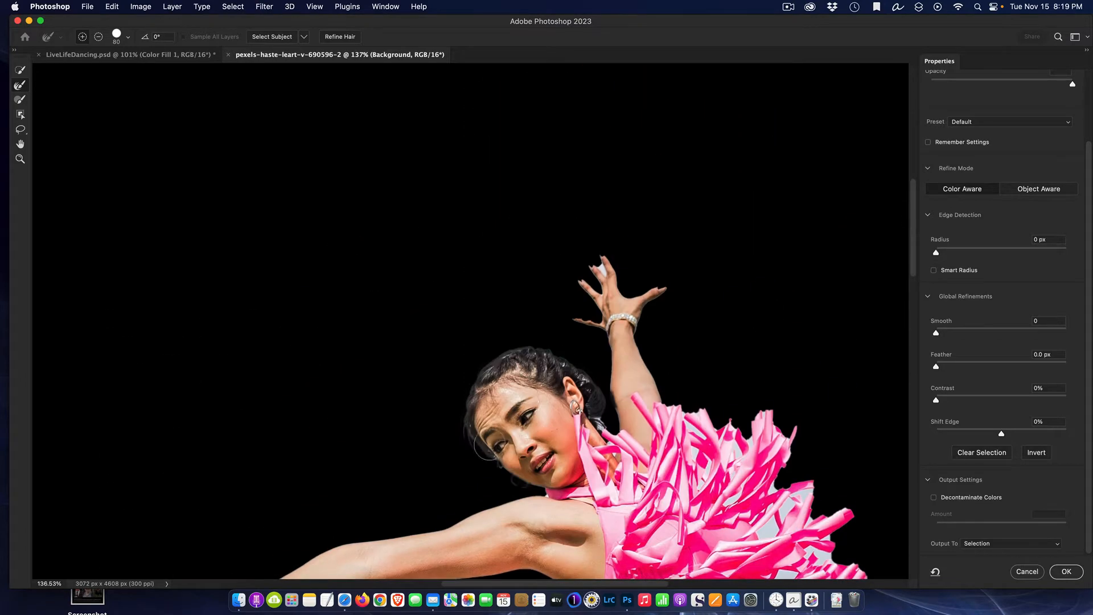
{"action": "mouse_move", "coordinate": [461, 401]}
{"action": "left_mouse_down"}
{"action": "mouse_move", "coordinate": [484, 358]}
{"action": "mouse_move", "coordinate": [510, 341]}
{"action": "mouse_move", "coordinate": [576, 363]}
{"action": "mouse_move", "coordinate": [605, 421]}
{"action": "left_mouse_up"}
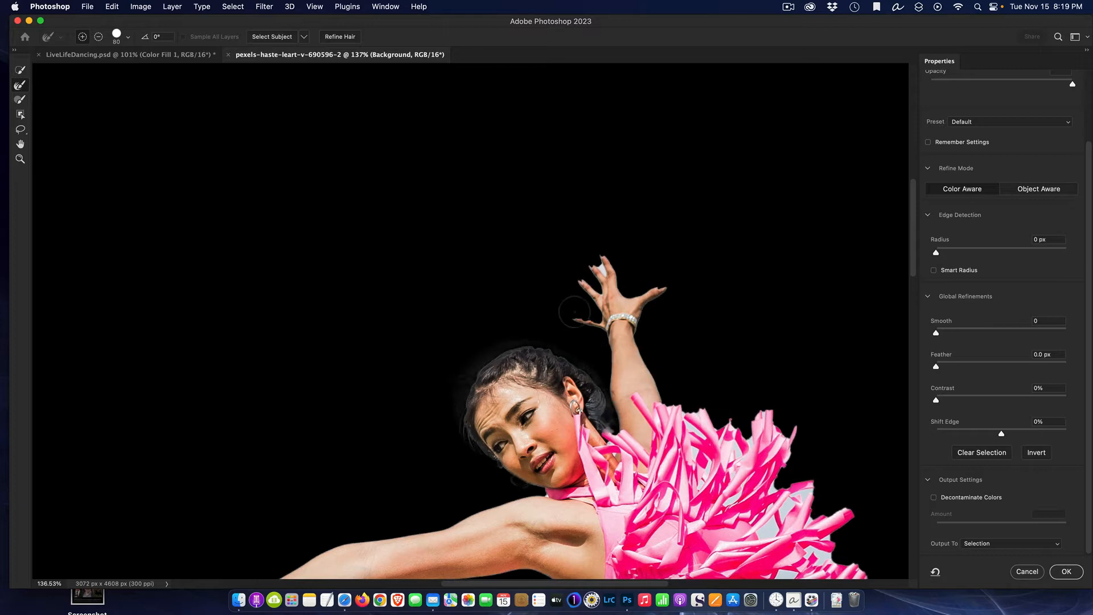
{"action": "mouse_move", "coordinate": [567, 311]}
{"action": "left_mouse_down"}
{"action": "mouse_move", "coordinate": [620, 334]}
{"action": "mouse_move", "coordinate": [568, 310]}
{"action": "mouse_move", "coordinate": [591, 260]}
{"action": "left_mouse_up"}
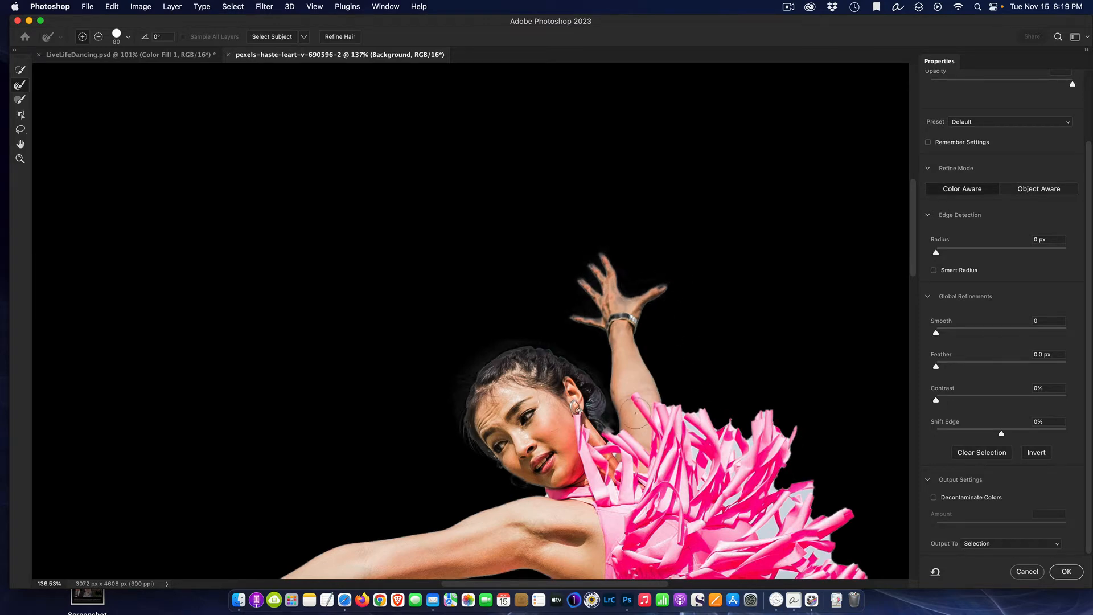
- Brush the selection edge along the pink dress fringe from the shoulder around the back to the lower hem
{"action": "mouse_move", "coordinate": [635, 398]}
{"action": "left_mouse_down"}
{"action": "mouse_move", "coordinate": [719, 409]}
{"action": "mouse_move", "coordinate": [752, 428]}
{"action": "mouse_move", "coordinate": [773, 406]}
{"action": "mouse_move", "coordinate": [811, 430]}
{"action": "left_mouse_up"}
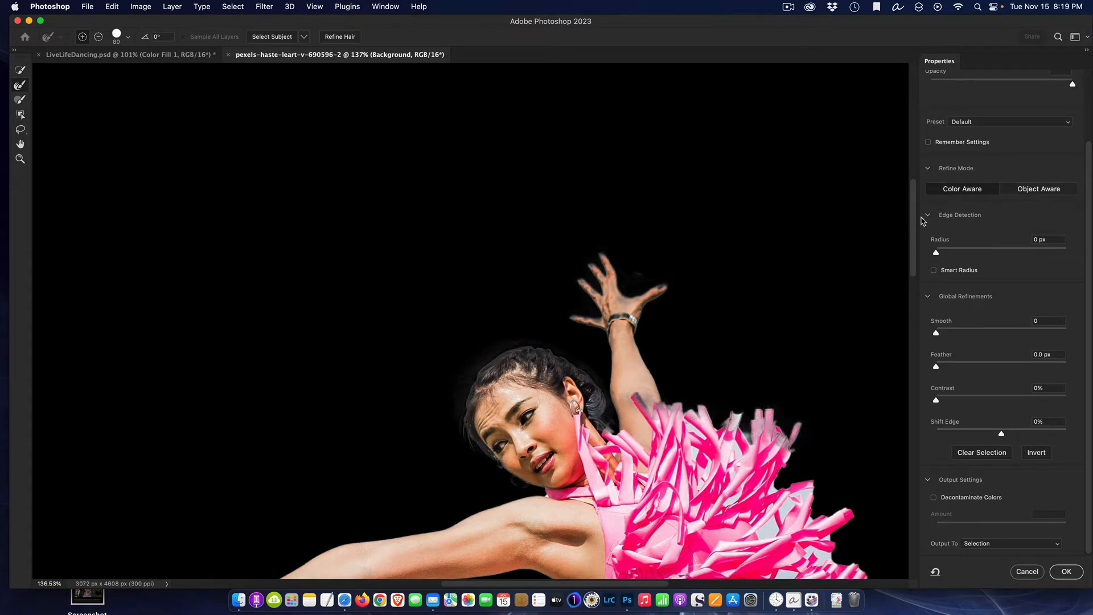
{"action": "mouse_move", "coordinate": [917, 219]}
{"action": "left_mouse_down"}
{"action": "mouse_move", "coordinate": [917, 308]}
{"action": "mouse_move", "coordinate": [913, 268]}
{"action": "left_mouse_up"}
{"action": "mouse_move", "coordinate": [785, 157]}
{"action": "left_mouse_down"}
{"action": "mouse_move", "coordinate": [795, 215]}
{"action": "mouse_move", "coordinate": [815, 204]}
{"action": "mouse_move", "coordinate": [835, 238]}
{"action": "mouse_move", "coordinate": [860, 240]}
{"action": "mouse_move", "coordinate": [859, 261]}
{"action": "mouse_move", "coordinate": [842, 275]}
{"action": "mouse_move", "coordinate": [842, 308]}
{"action": "mouse_move", "coordinate": [865, 305]}
{"action": "mouse_move", "coordinate": [881, 334]}
{"action": "mouse_move", "coordinate": [860, 368]}
{"action": "mouse_move", "coordinate": [856, 348]}
{"action": "mouse_move", "coordinate": [858, 395]}
{"action": "mouse_move", "coordinate": [887, 368]}
{"action": "mouse_move", "coordinate": [896, 402]}
{"action": "left_mouse_up"}
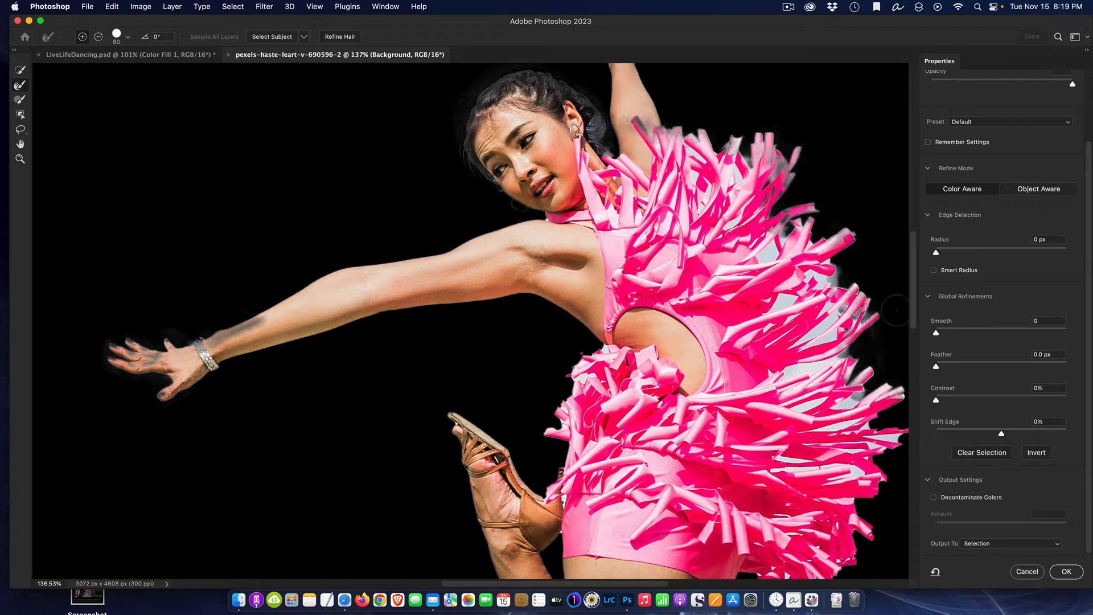
{"action": "scroll", "coordinate": [740, 398], "scroll_direction": "down", "scroll_amount": 5}
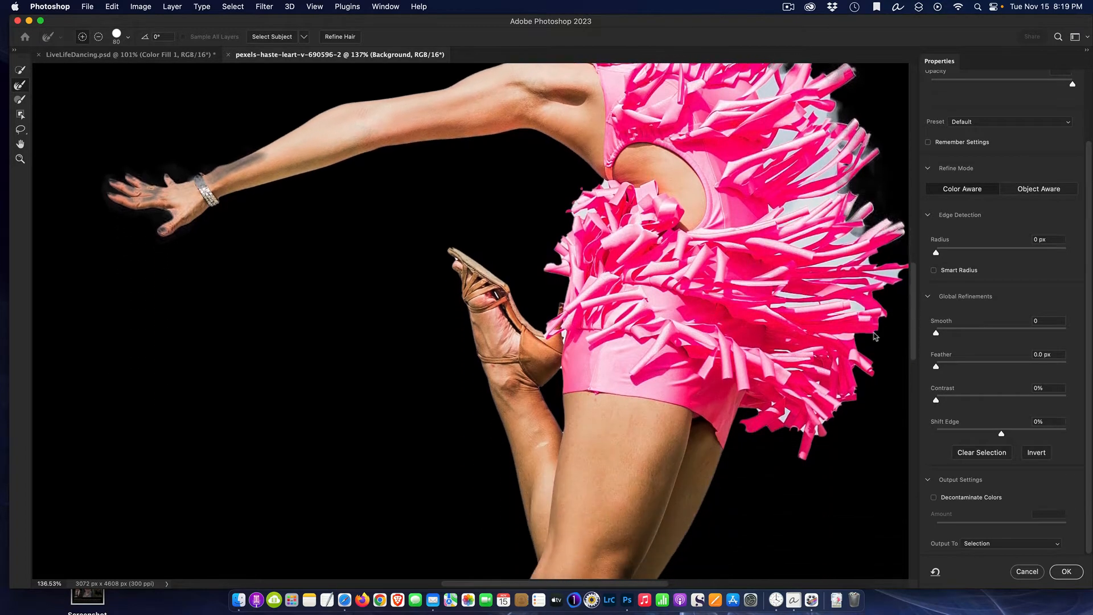
{"action": "scroll", "coordinate": [490, 540], "scroll_direction": "down", "scroll_amount": 3}
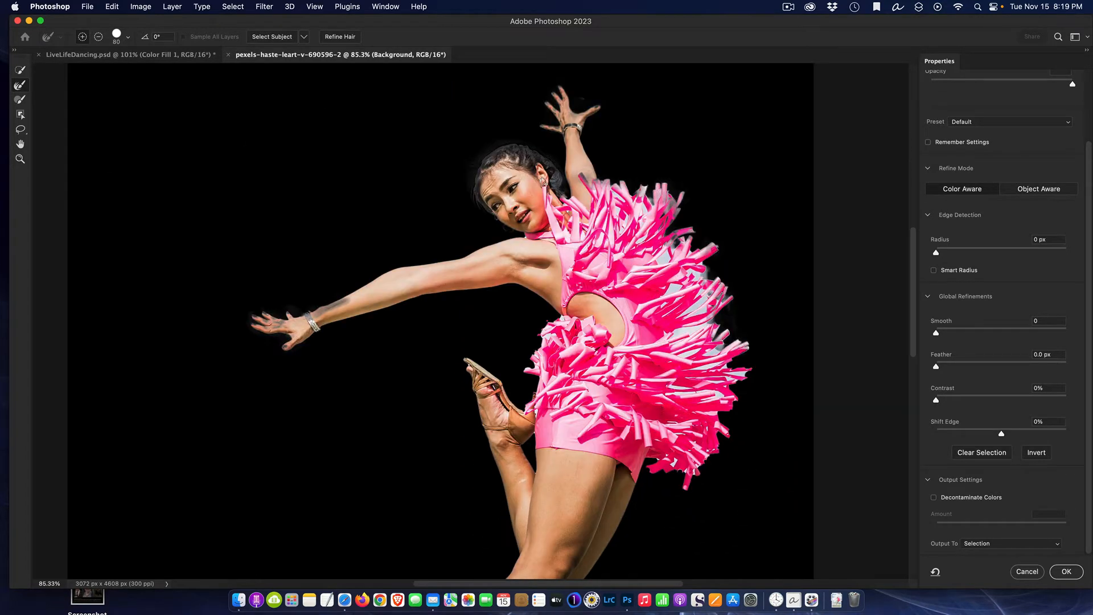
{"action": "mouse_move", "coordinate": [716, 271]}
{"action": "left_mouse_down"}
{"action": "mouse_move", "coordinate": [706, 278]}
{"action": "mouse_move", "coordinate": [726, 312]}
{"action": "mouse_move", "coordinate": [704, 326]}
{"action": "mouse_move", "coordinate": [748, 338]}
{"action": "mouse_move", "coordinate": [728, 435]}
{"action": "mouse_move", "coordinate": [675, 479]}
{"action": "mouse_move", "coordinate": [669, 500]}
{"action": "mouse_move", "coordinate": [695, 479]}
{"action": "left_mouse_up"}
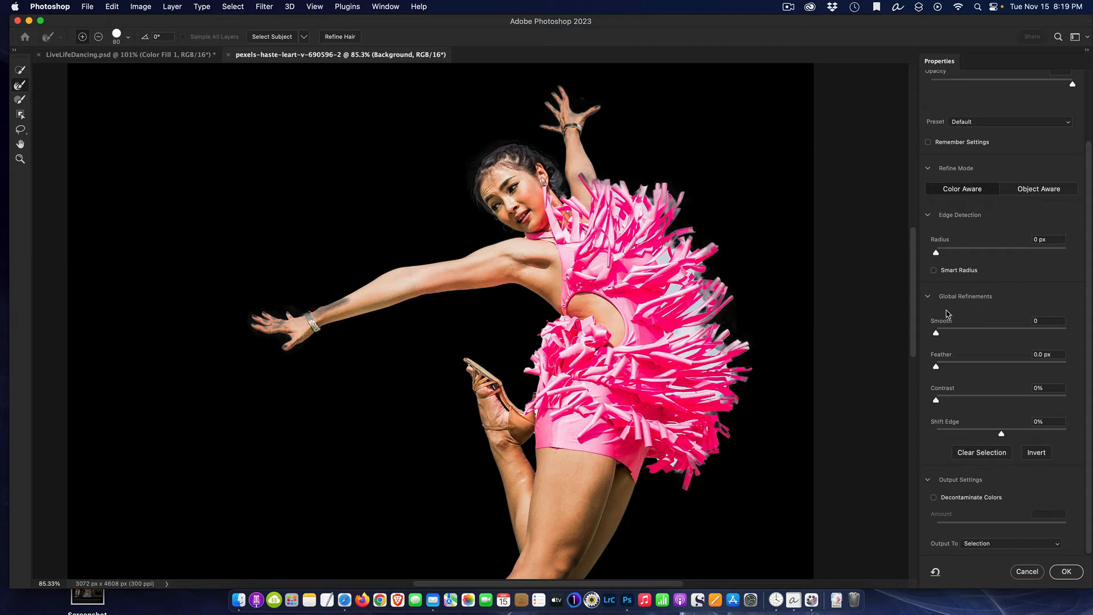
- Turn on Decontaminate Colors at 100% and output the selection as a new layer with a layer mask
{"action": "left_click", "coordinate": [933, 498]}
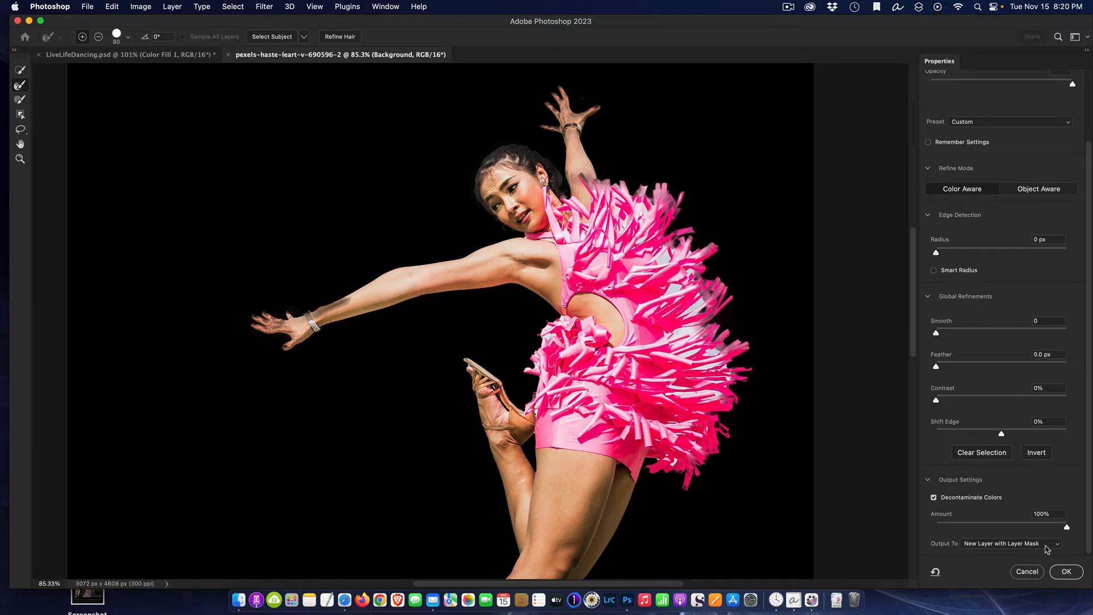
{"action": "left_click", "coordinate": [1066, 572]}
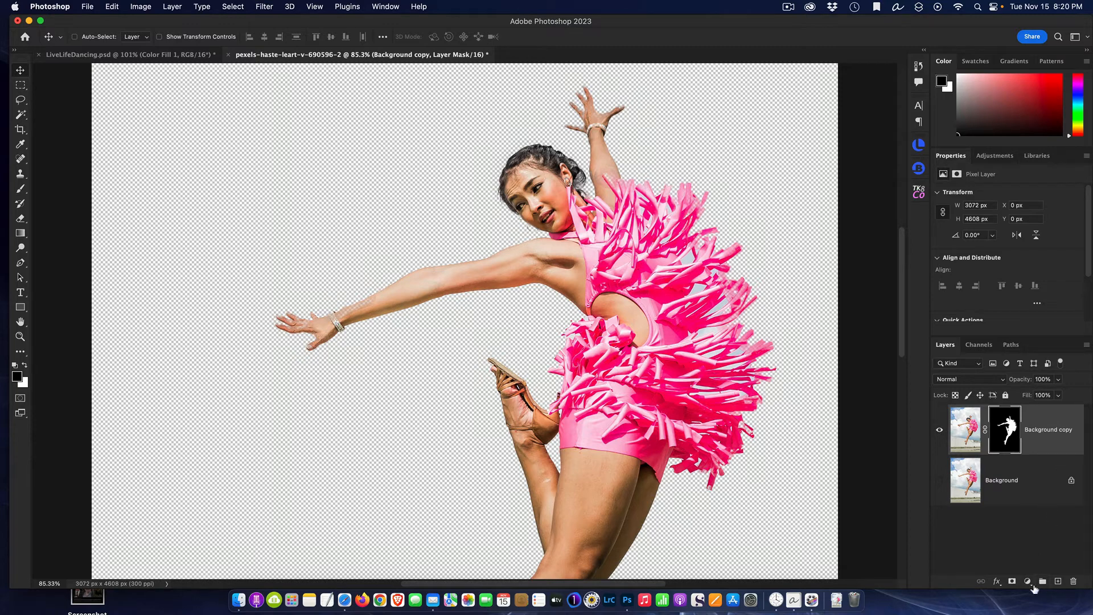
- Add a black (000000) Solid Color fill layer and place it beneath the masked dancer layer
{"action": "left_click", "coordinate": [1026, 581]}
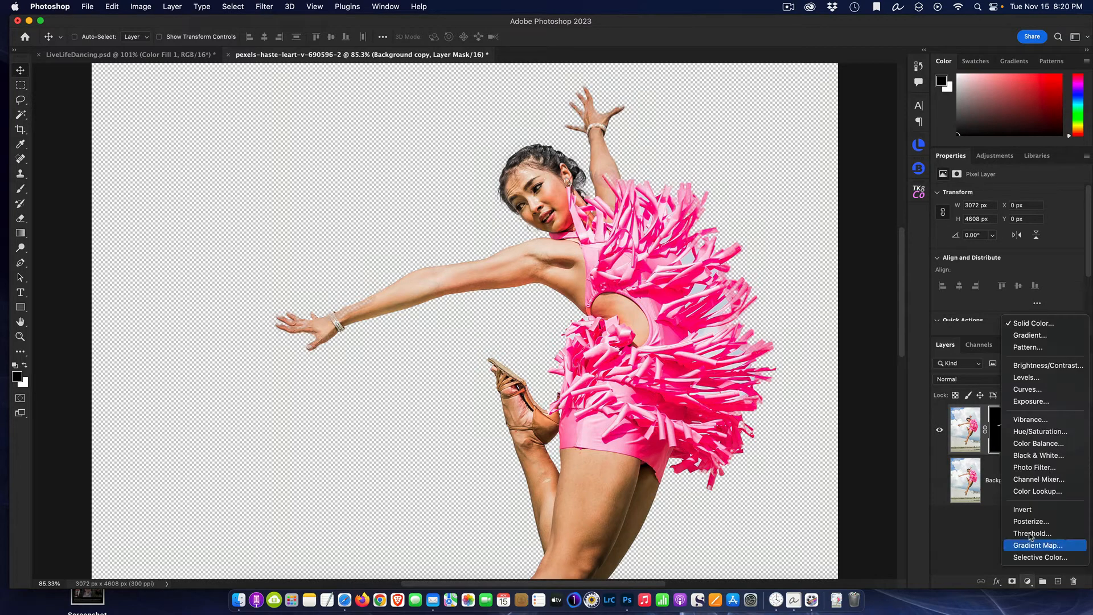
{"action": "left_click", "coordinate": [1033, 323]}
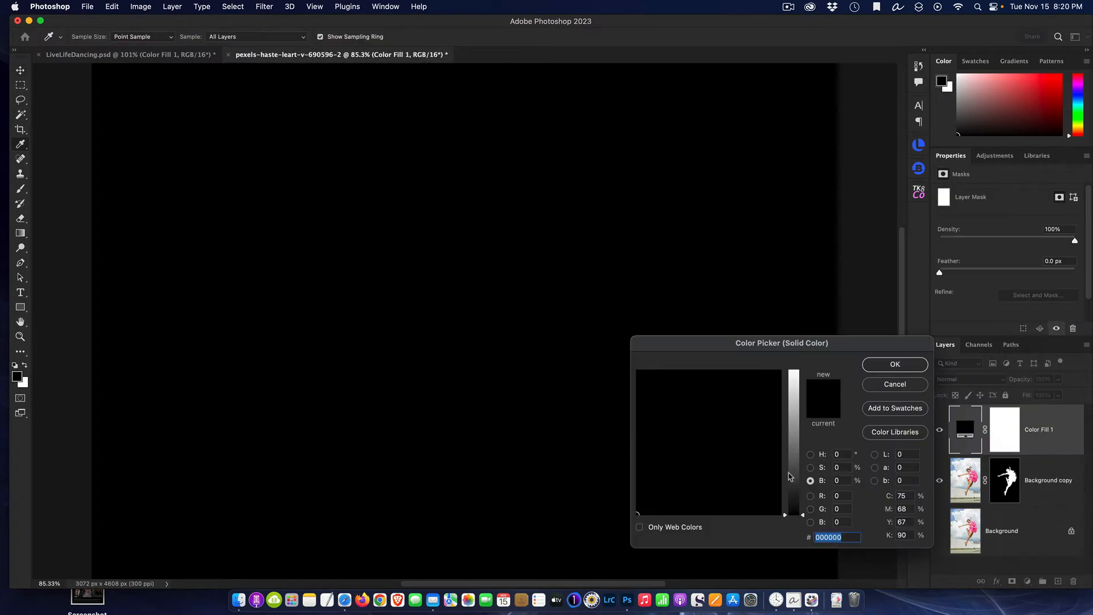
{"action": "left_click", "coordinate": [876, 364]}
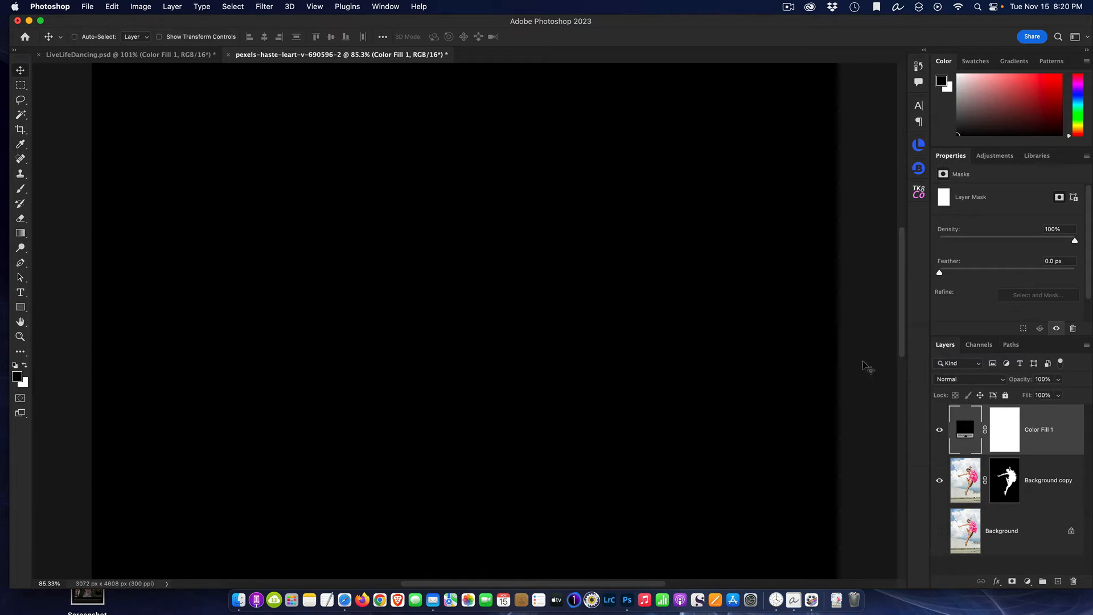
{"action": "left_click_drag", "start_coordinate": [1049, 434], "coordinate": [1052, 490]}
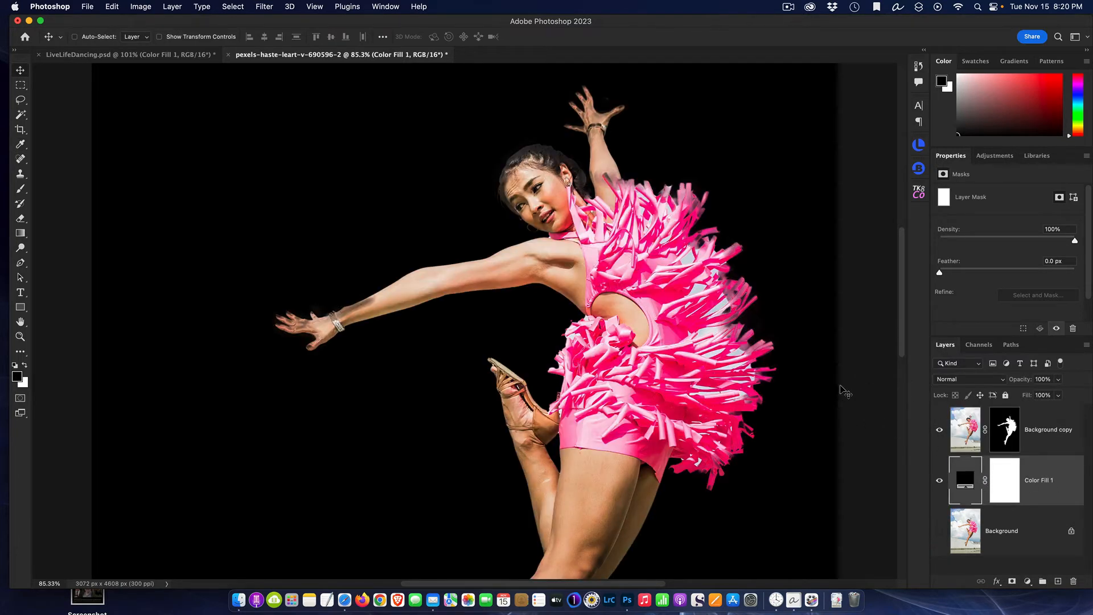
- Move the masked dancer layer down and left on the canvas to about X -348 px, Y 456 px
{"action": "key", "text": "super+minus"}
{"action": "key", "text": "super+minus"}
{"action": "key", "text": "super+minus"}
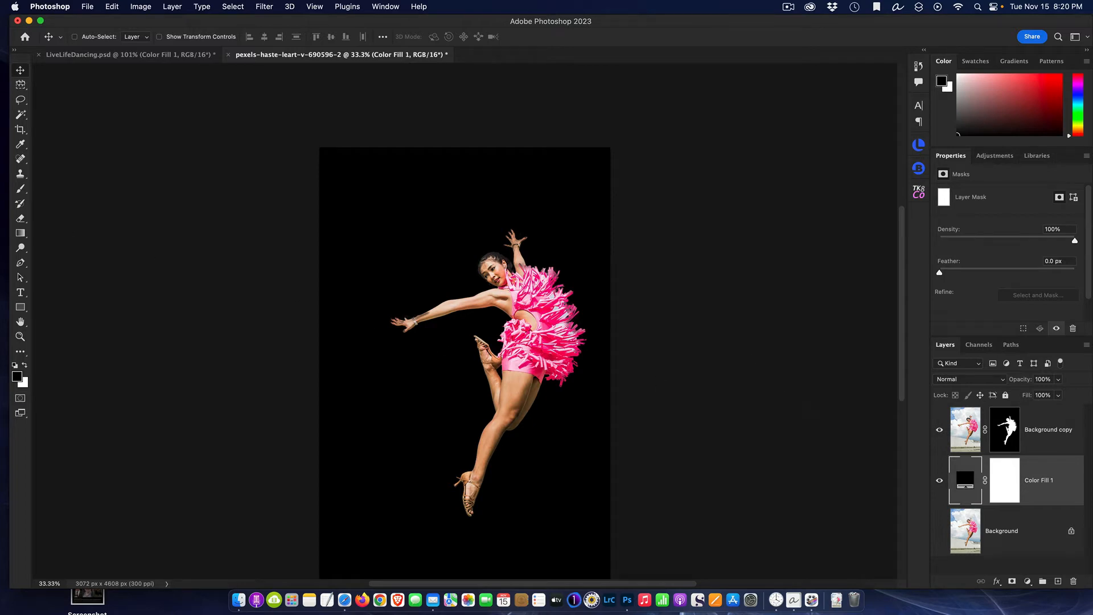
{"action": "left_click", "coordinate": [1047, 431]}
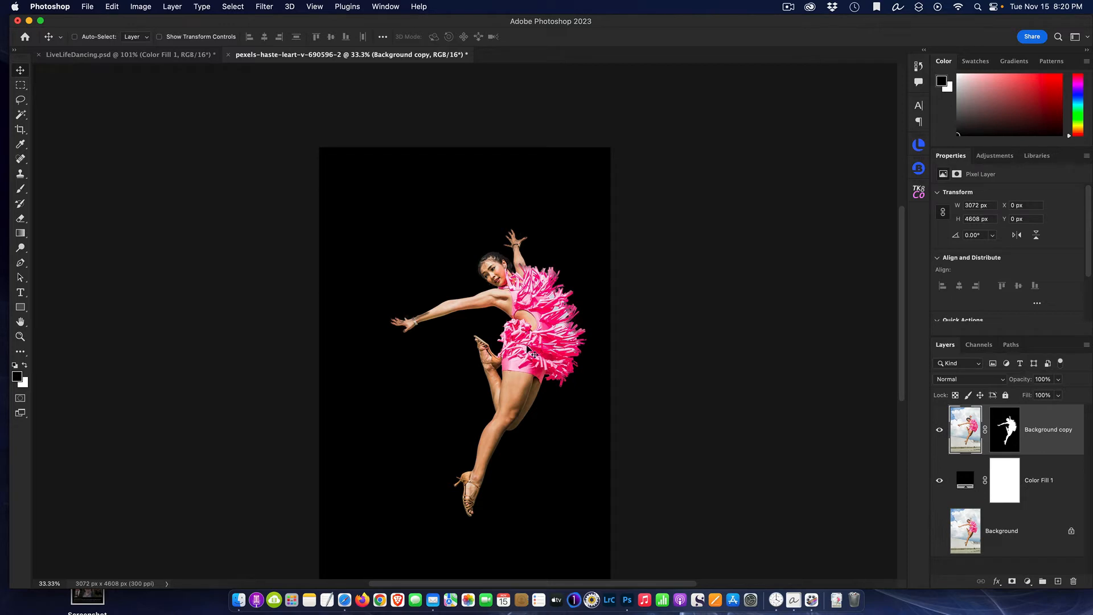
{"action": "left_click_drag", "start_coordinate": [526, 329], "coordinate": [487, 371]}
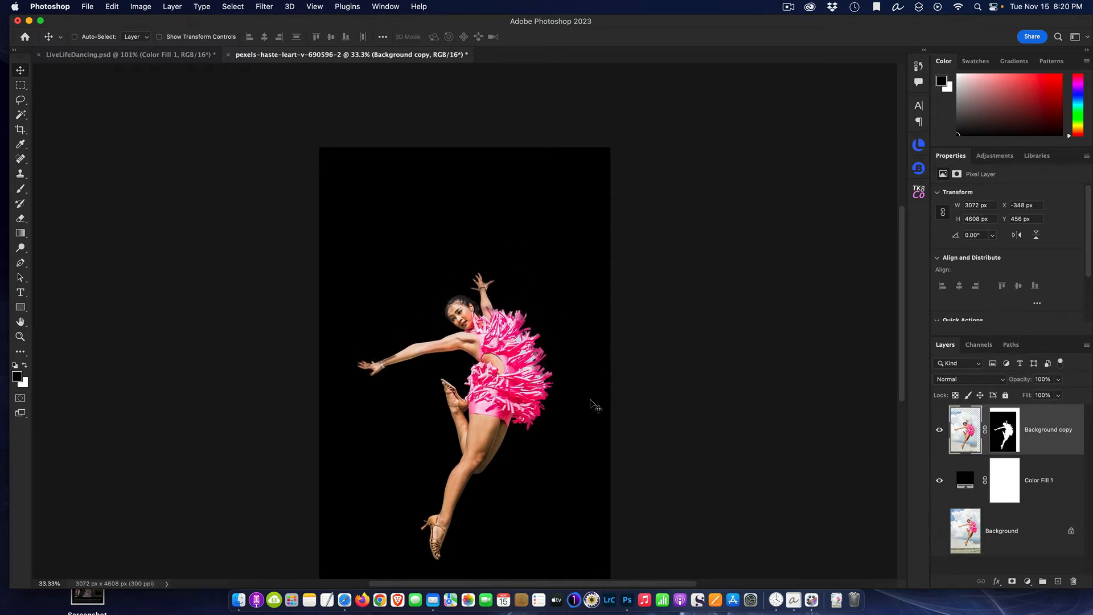
{"action": "left_click_drag", "start_coordinate": [901, 268], "coordinate": [902, 302]}
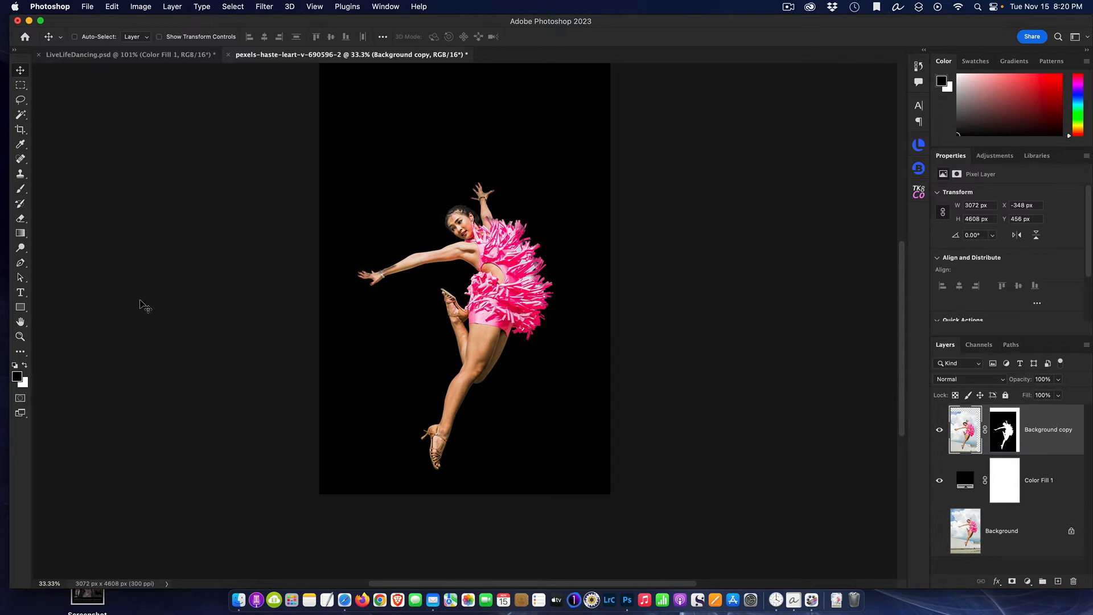
{"action": "key", "text": "super+plus"}
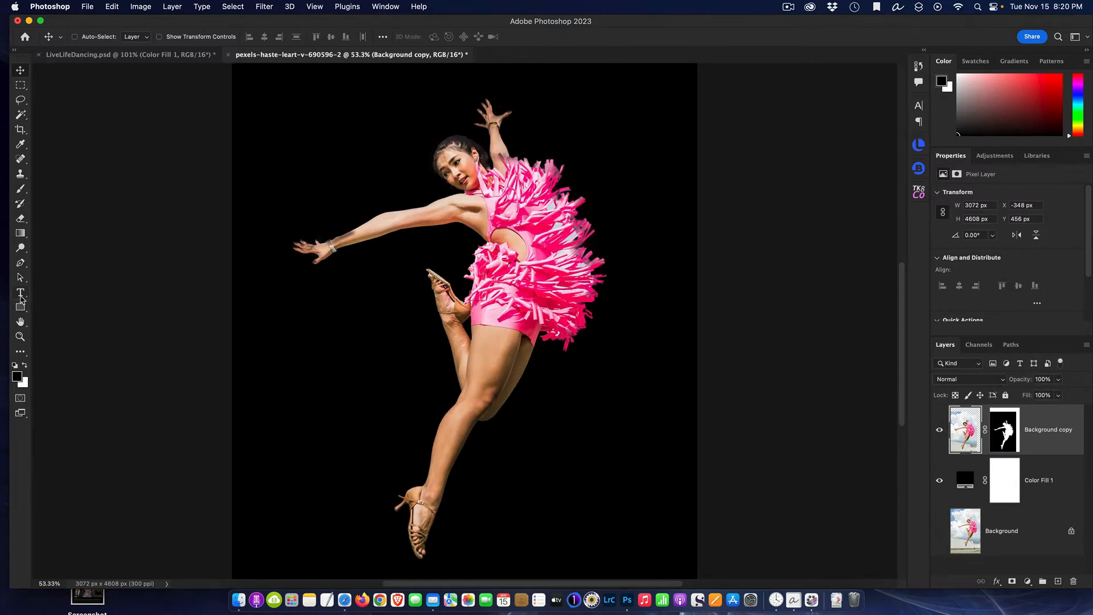
{"action": "left_click", "coordinate": [21, 294]}
{"action": "left_click", "coordinate": [283, 139]}
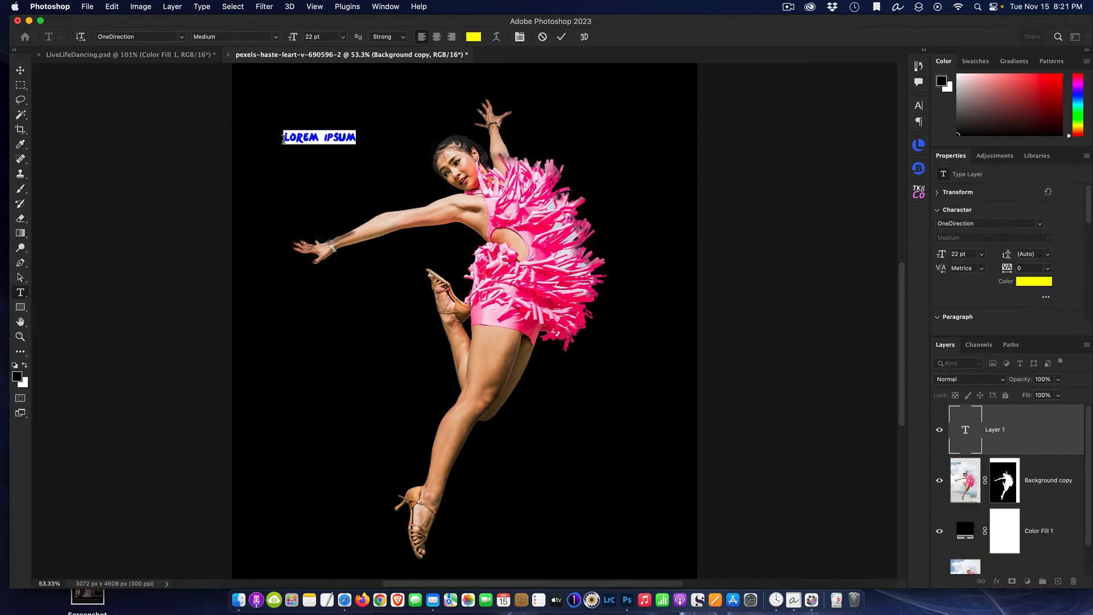
{"action": "type", "text": "DFGHGHJG"}
{"action": "type", "text": "FHJGFHJ"}
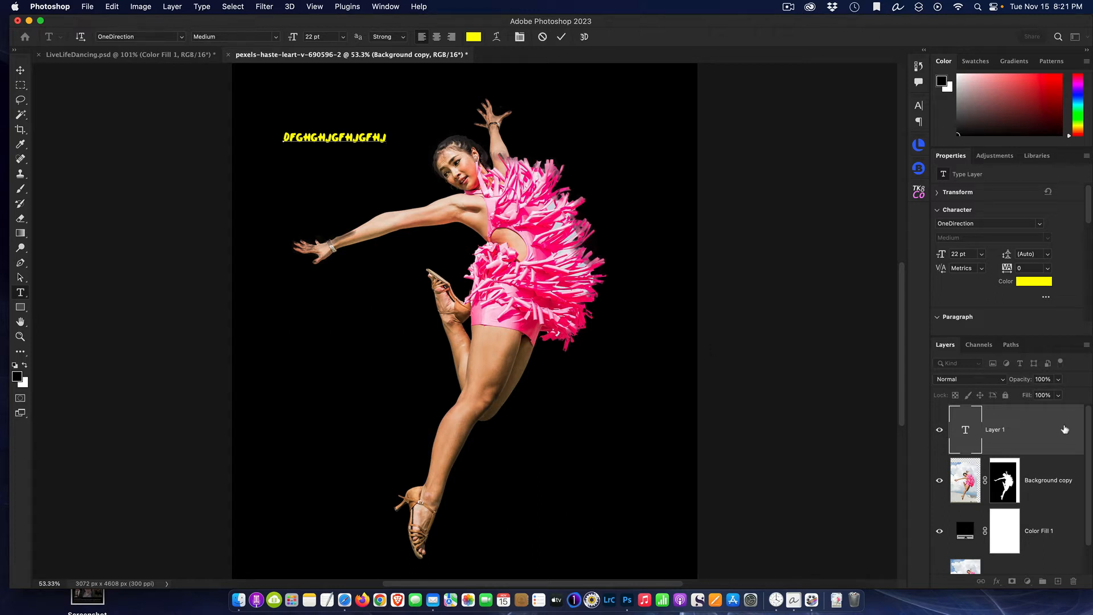
{"action": "left_click_drag", "start_coordinate": [1063, 431], "coordinate": [1077, 579]}
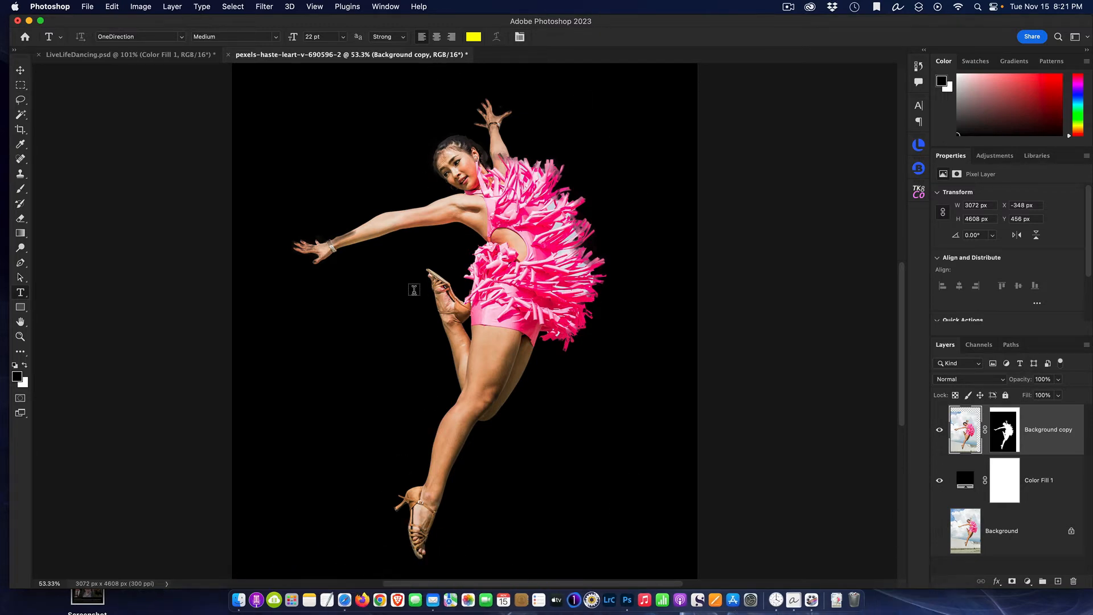
{"action": "scroll", "coordinate": [414, 293], "scroll_direction": "up", "scroll_amount": 3}
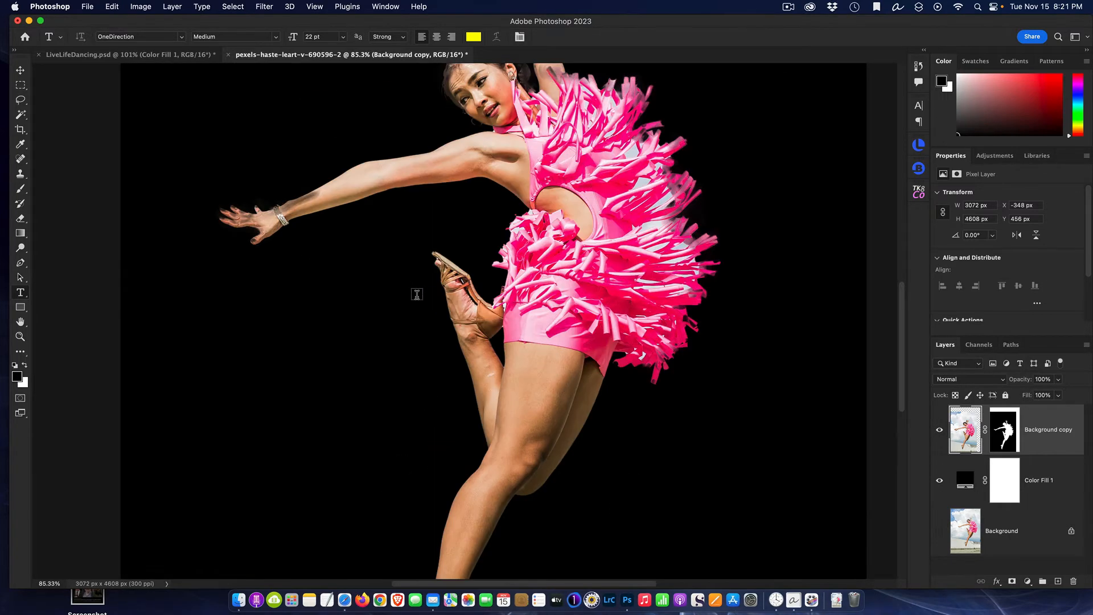
- Draw a loose freehand Lasso selection around the dancer's whole body, about 2250 px wide and 3210 px high
{"action": "scroll", "coordinate": [418, 296], "scroll_direction": "down", "scroll_amount": 3}
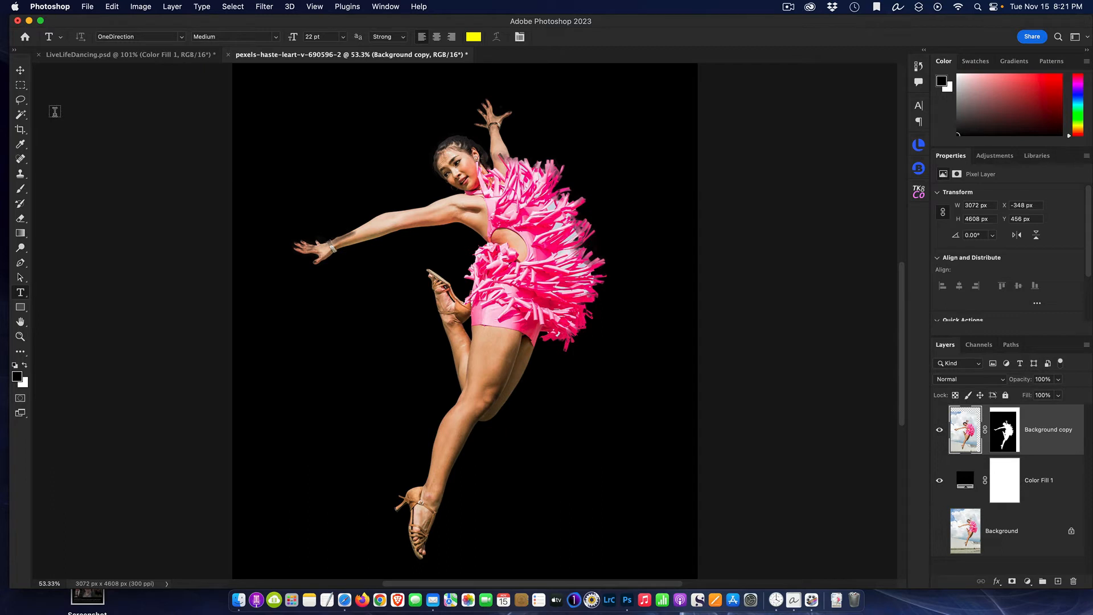
{"action": "left_click", "coordinate": [20, 101]}
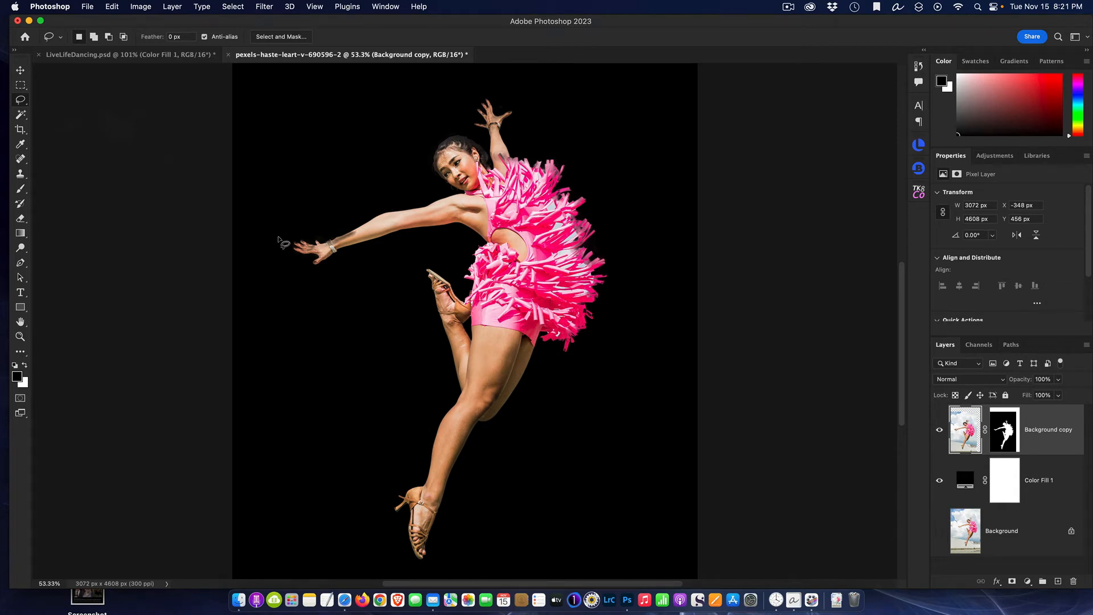
{"action": "mouse_move", "coordinate": [278, 237]}
{"action": "left_mouse_down"}
{"action": "mouse_move", "coordinate": [398, 187]}
{"action": "mouse_move", "coordinate": [426, 136]}
{"action": "mouse_move", "coordinate": [489, 87]}
{"action": "mouse_move", "coordinate": [511, 97]}
{"action": "mouse_move", "coordinate": [531, 134]}
{"action": "mouse_move", "coordinate": [576, 157]}
{"action": "mouse_move", "coordinate": [601, 194]}
{"action": "mouse_move", "coordinate": [620, 313]}
{"action": "mouse_move", "coordinate": [604, 353]}
{"action": "mouse_move", "coordinate": [551, 382]}
{"action": "mouse_move", "coordinate": [474, 470]}
{"action": "mouse_move", "coordinate": [434, 570]}
{"action": "mouse_move", "coordinate": [393, 574]}
{"action": "mouse_move", "coordinate": [372, 517]}
{"action": "mouse_move", "coordinate": [423, 415]}
{"action": "mouse_move", "coordinate": [414, 267]}
{"action": "mouse_move", "coordinate": [374, 254]}
{"action": "mouse_move", "coordinate": [317, 275]}
{"action": "mouse_move", "coordinate": [278, 260]}
{"action": "mouse_move", "coordinate": [281, 231]}
{"action": "left_mouse_up"}
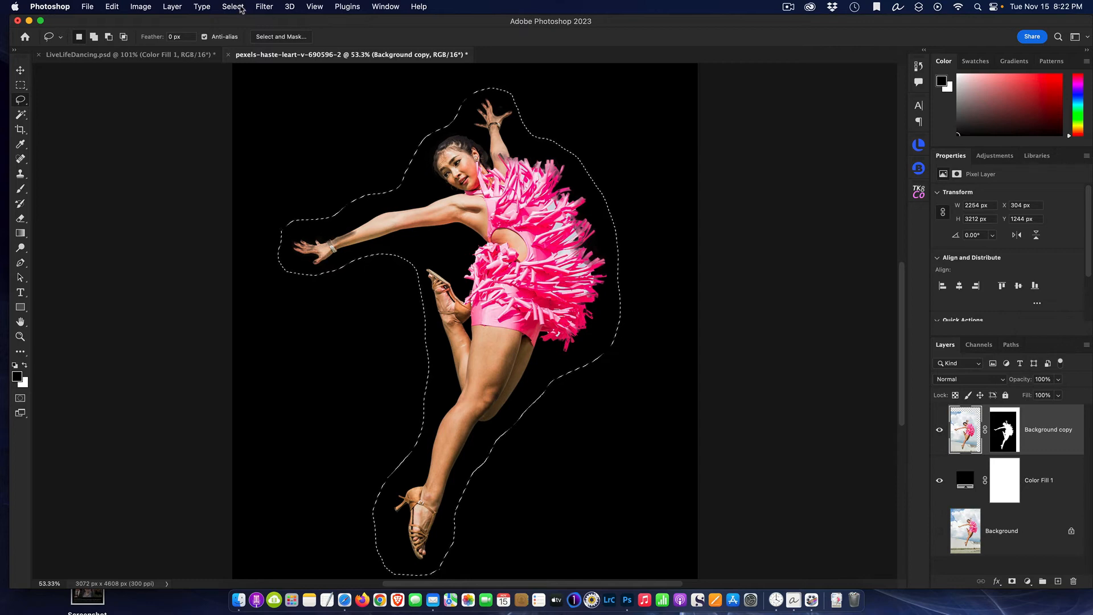
- Smooth the selection around the dancer with a sample radius of 100 pixels
{"action": "left_click", "coordinate": [234, 7]}
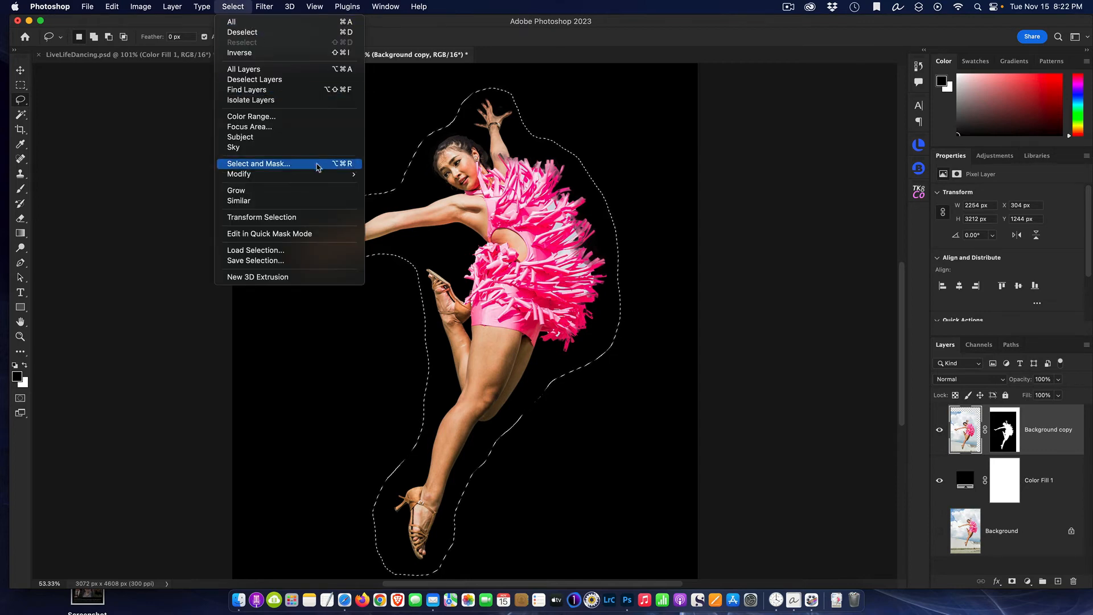
{"action": "mouse_move", "coordinate": [320, 175]}
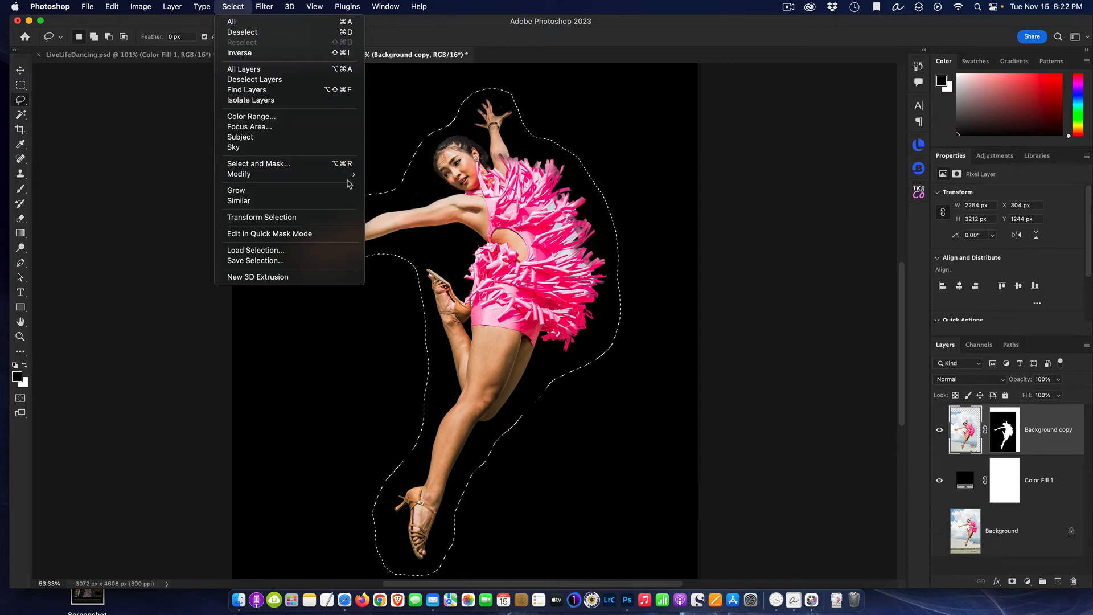
{"action": "left_click", "coordinate": [388, 184]}
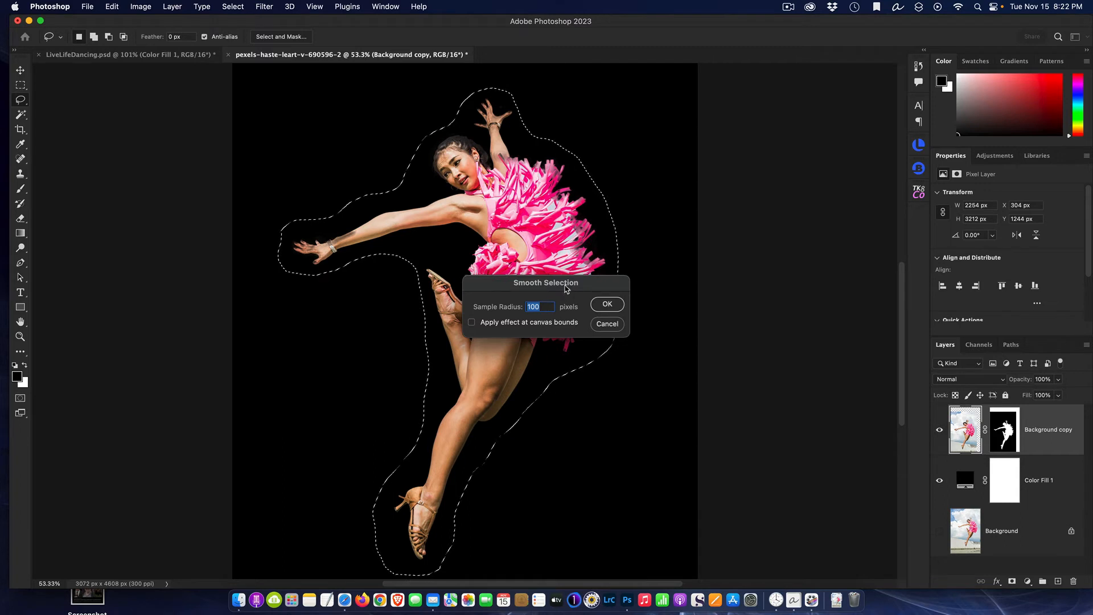
{"action": "left_click_drag", "start_coordinate": [566, 288], "coordinate": [732, 244]}
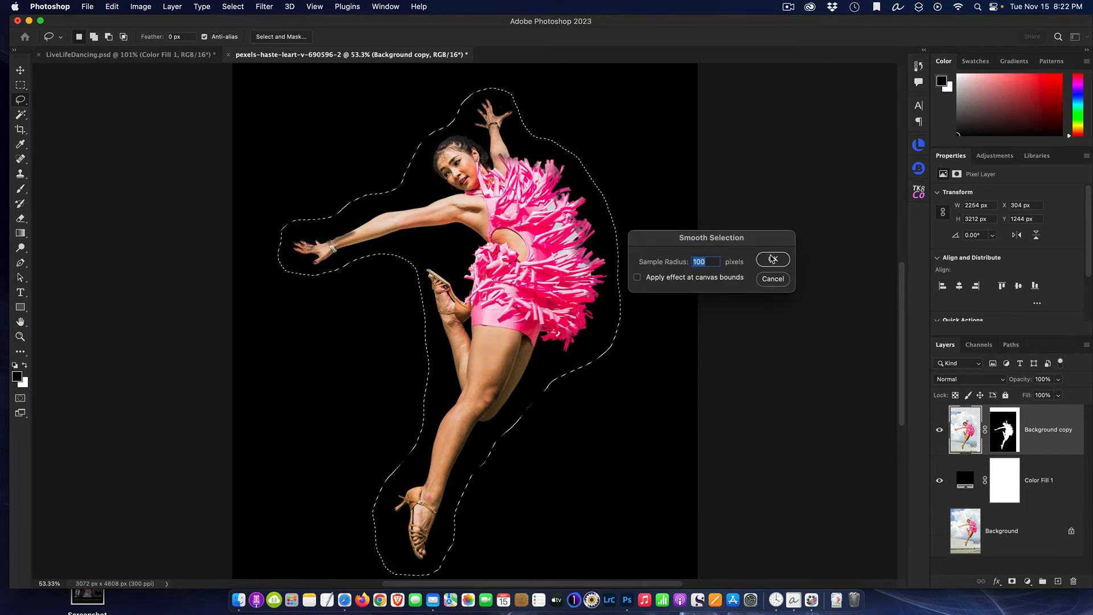
{"action": "left_click", "coordinate": [771, 260]}
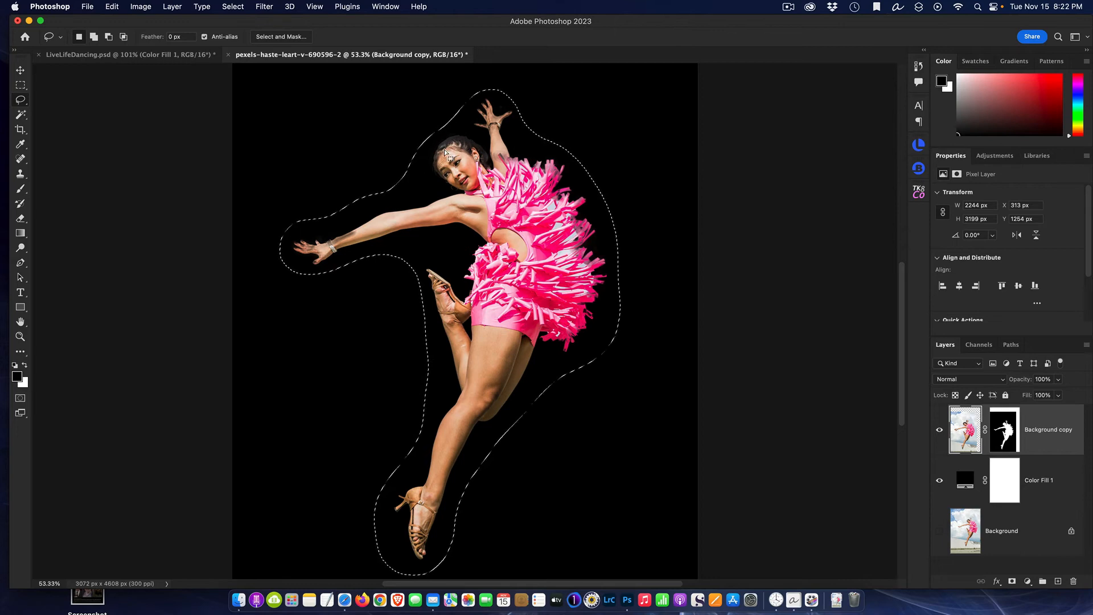
- Convert the smoothed selection into a work path with a tolerance of 2.0 pixels
{"action": "scroll", "coordinate": [414, 161], "scroll_direction": "up", "scroll_amount": 5}
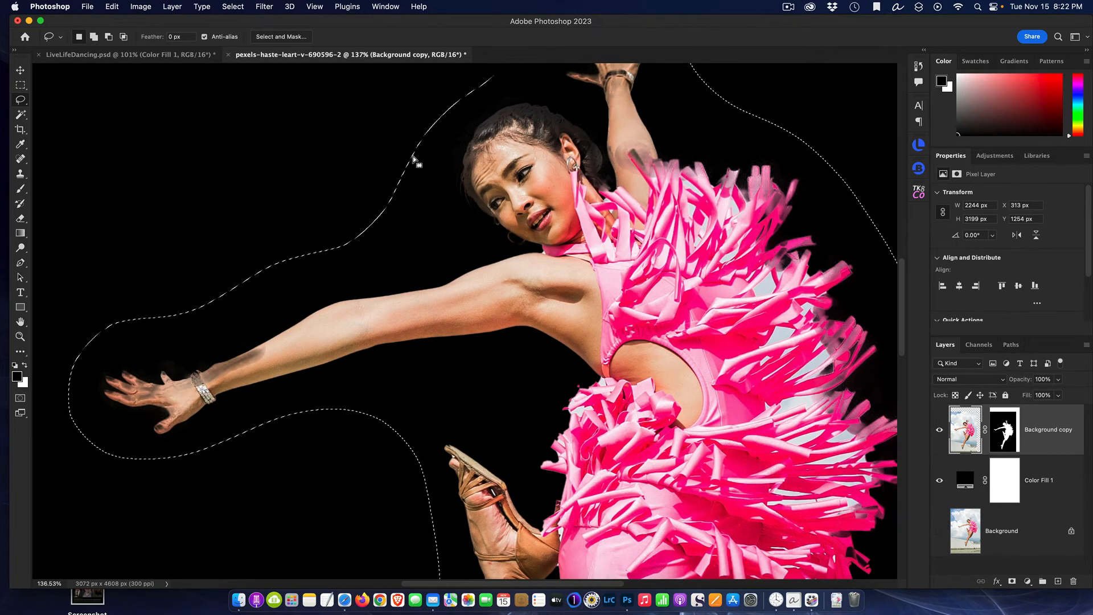
{"action": "right_click", "coordinate": [414, 160]}
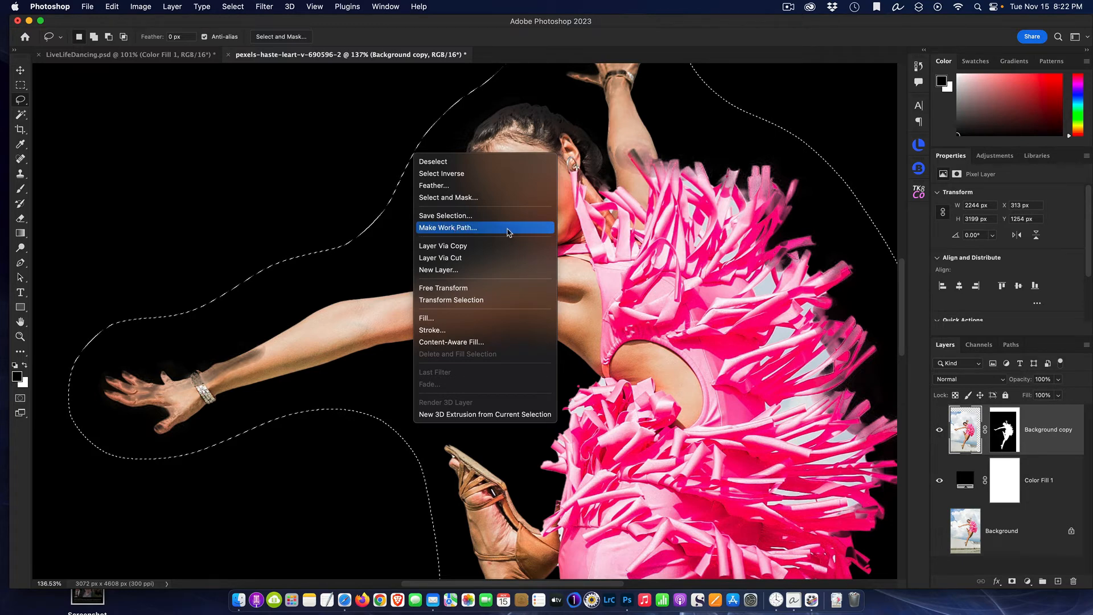
{"action": "left_click", "coordinate": [508, 232]}
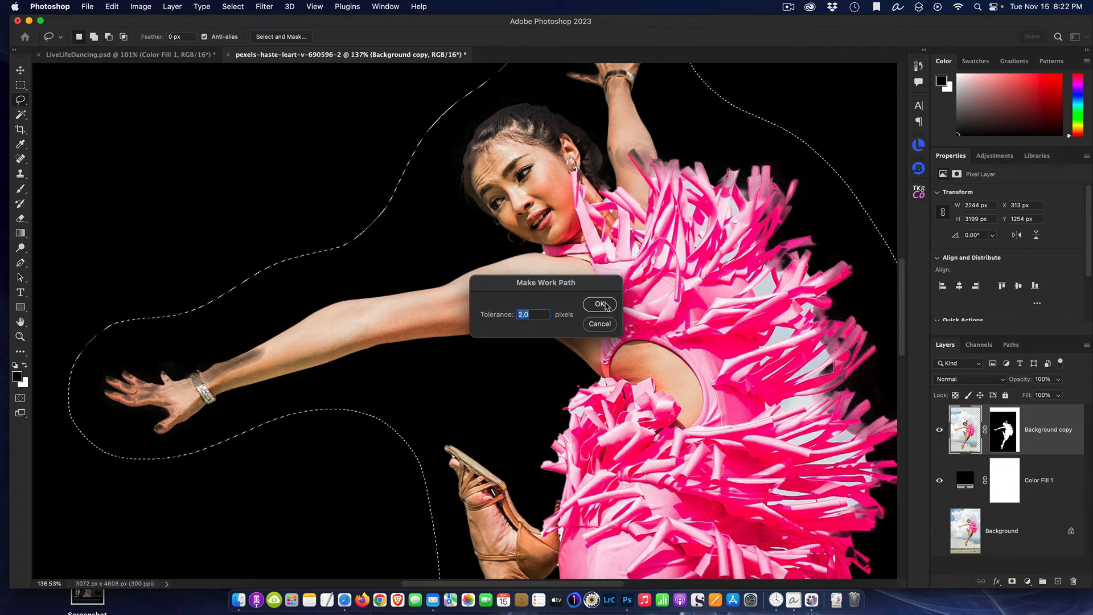
{"action": "left_click", "coordinate": [605, 306]}
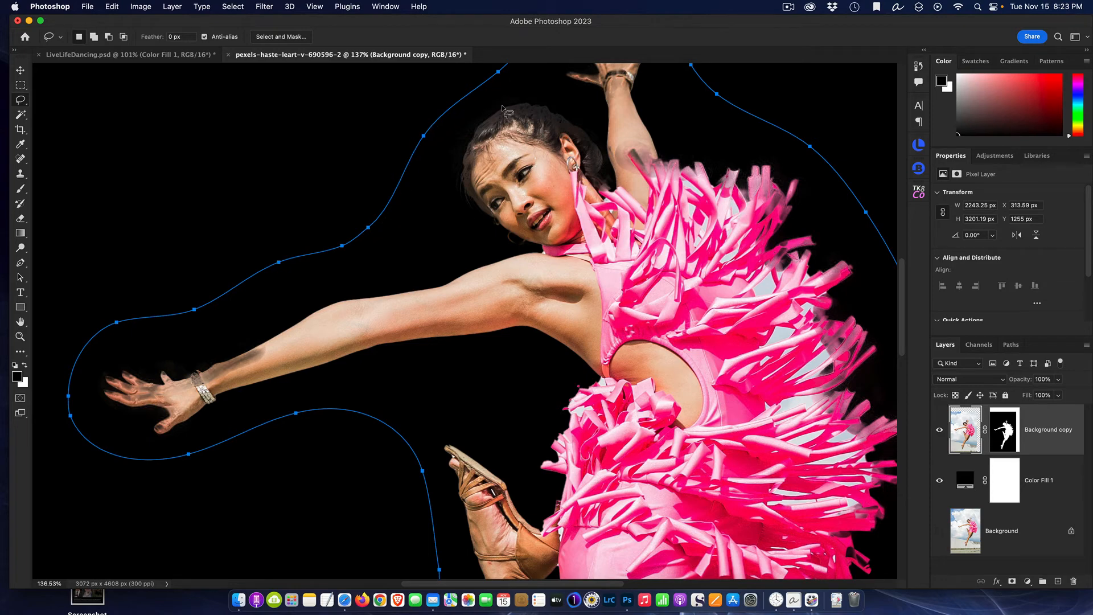
- Start yellow 22 pt OneDirection type on the path above the outstretched arm near the face, and commit the placeholder text
{"action": "scroll", "coordinate": [576, 192], "scroll_direction": "down", "scroll_amount": 3}
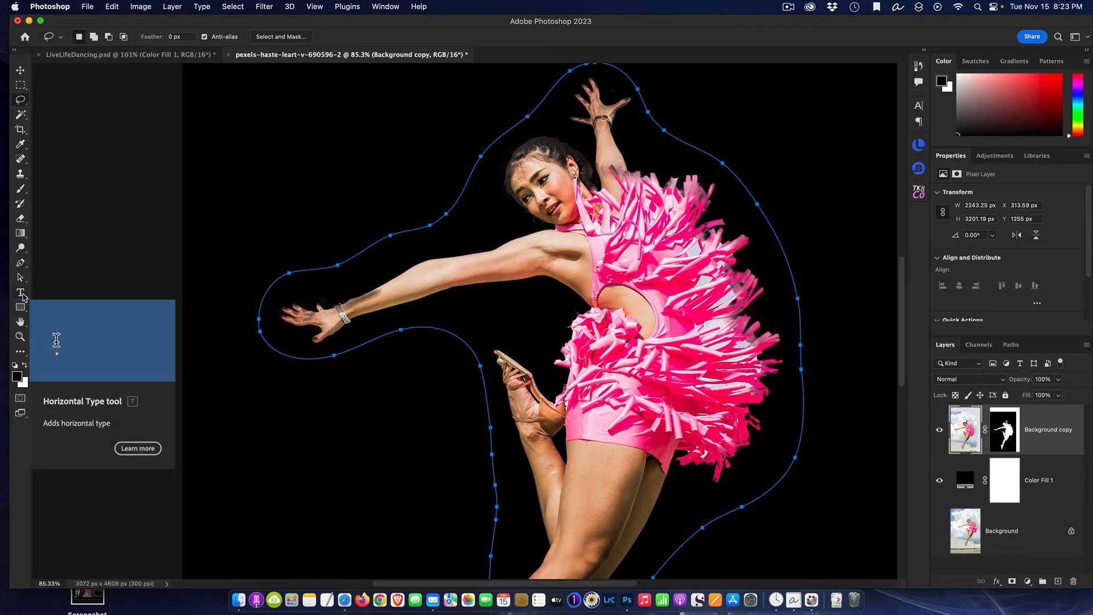
{"action": "left_click", "coordinate": [21, 293]}
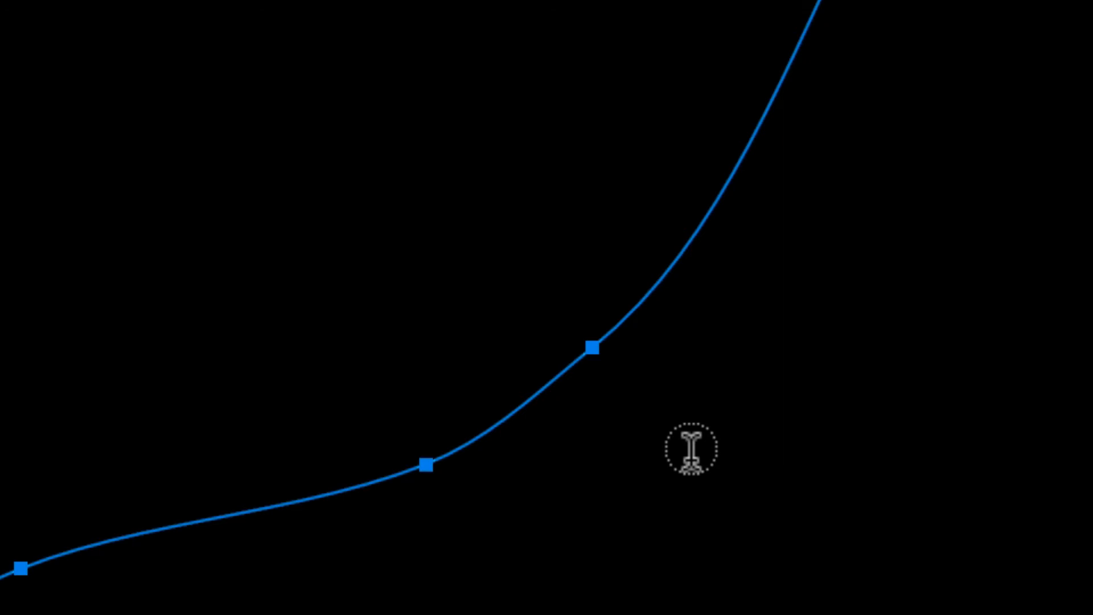
{"action": "left_click", "coordinate": [595, 342]}
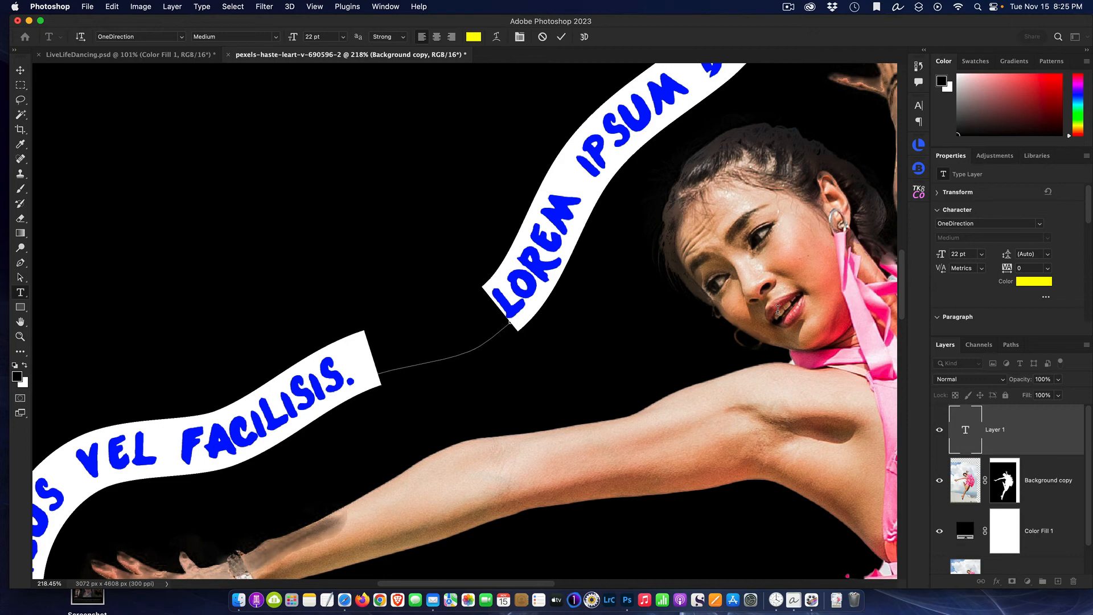
{"action": "scroll", "coordinate": [777, 309], "scroll_direction": "down", "scroll_amount": 5}
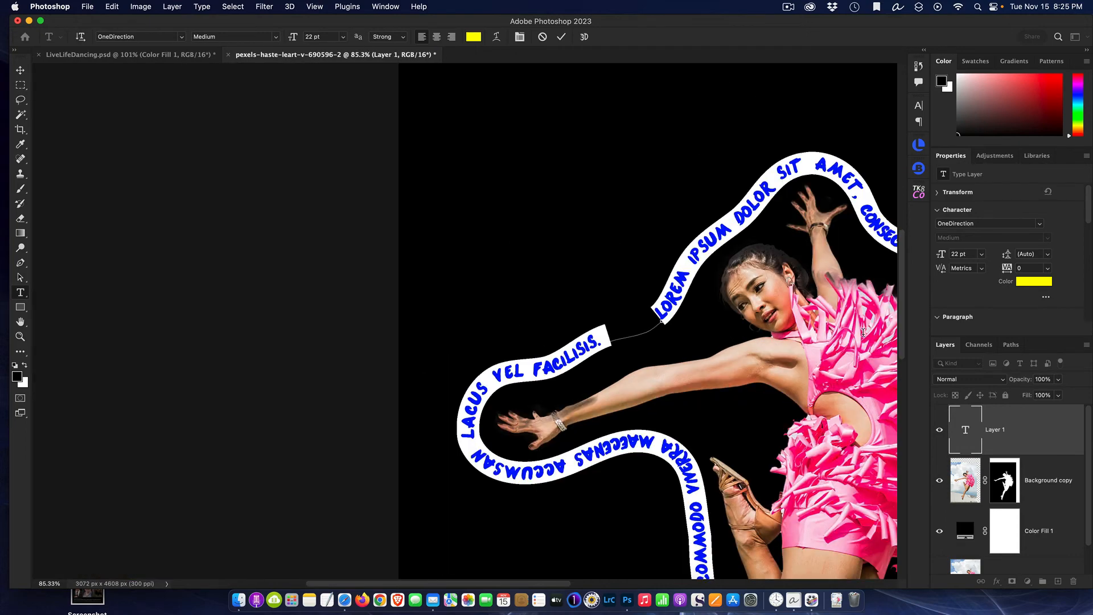
{"action": "scroll", "coordinate": [863, 332], "scroll_direction": "down", "scroll_amount": 2}
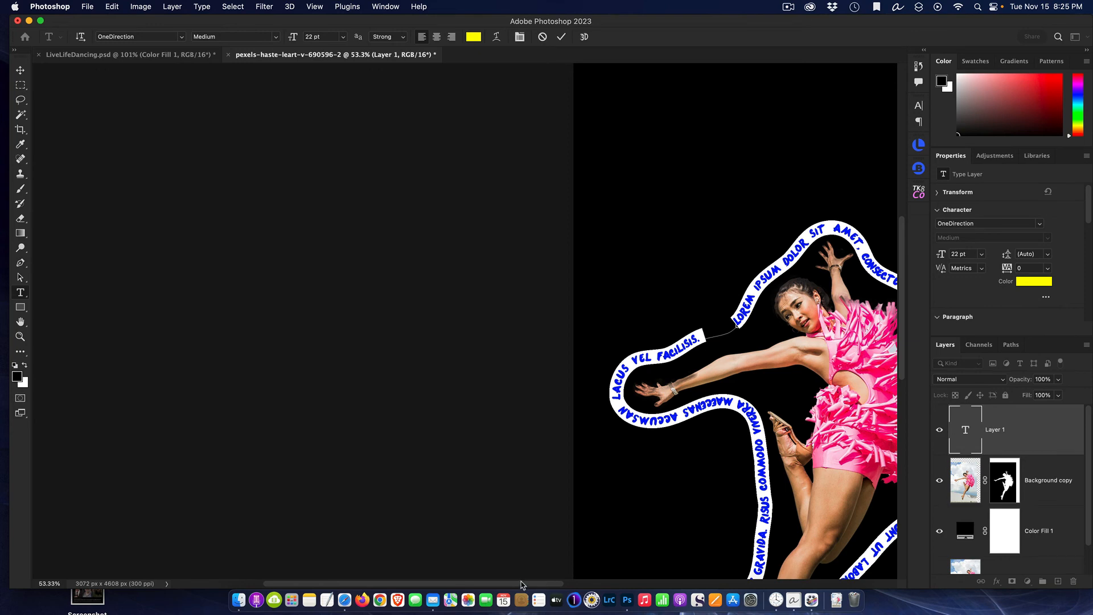
{"action": "left_click_drag", "start_coordinate": [521, 585], "coordinate": [594, 585]}
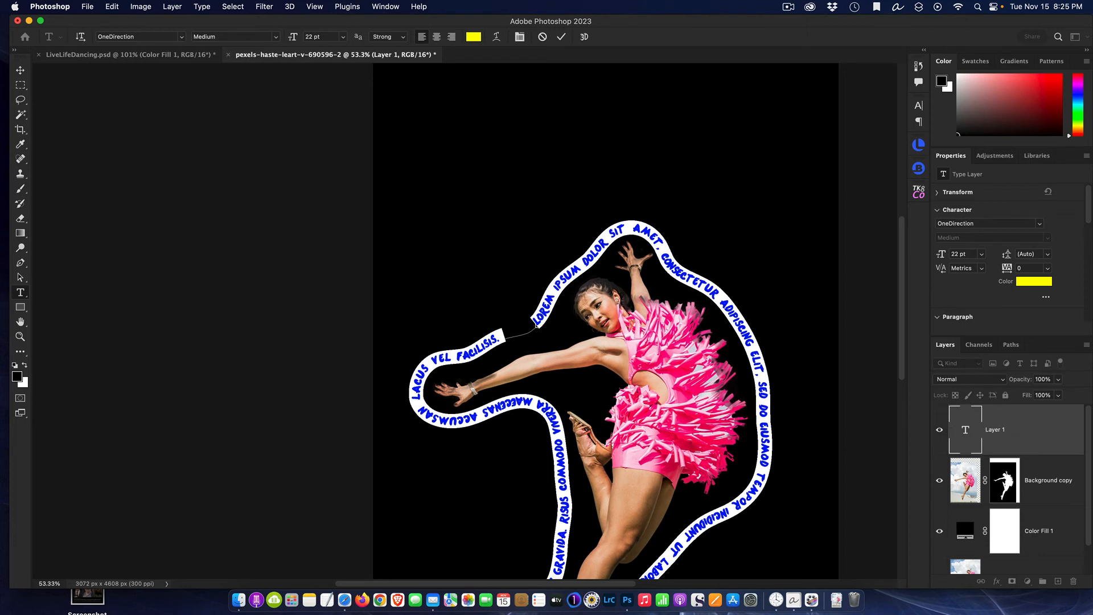
{"action": "key", "text": "super+Return"}
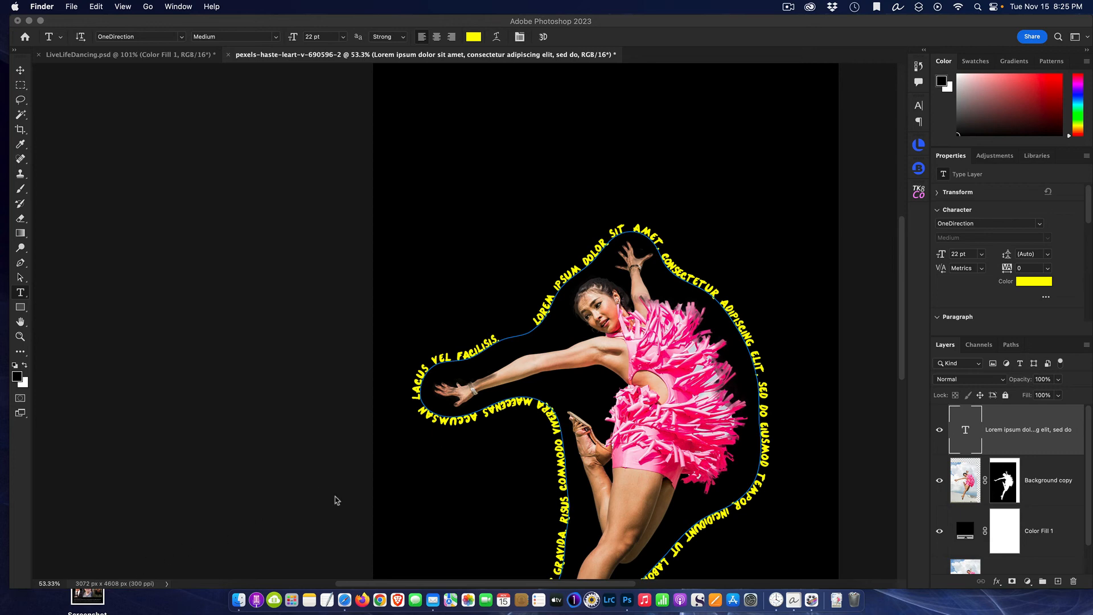
- Replace the placeholder with "Life itself is a privilege, but to live life to the fullest-well, that is a choice.", repeated around the whole path
{"action": "double_click", "coordinate": [955, 448]}
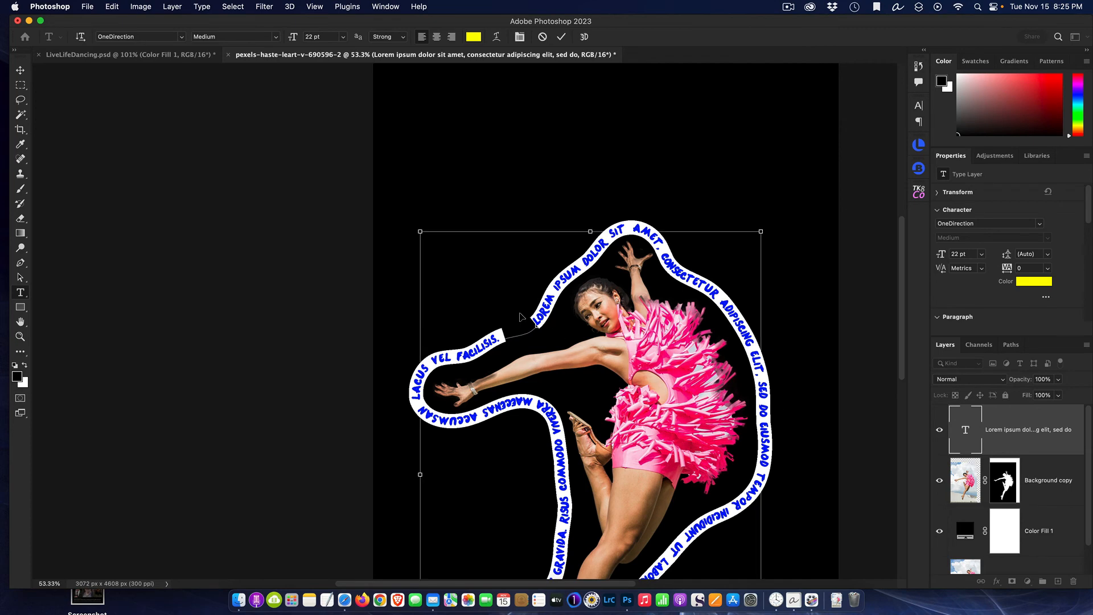
{"action": "type", "text": "Life itself is a privilege, but to live life to the fullest-well, that is a choice."}
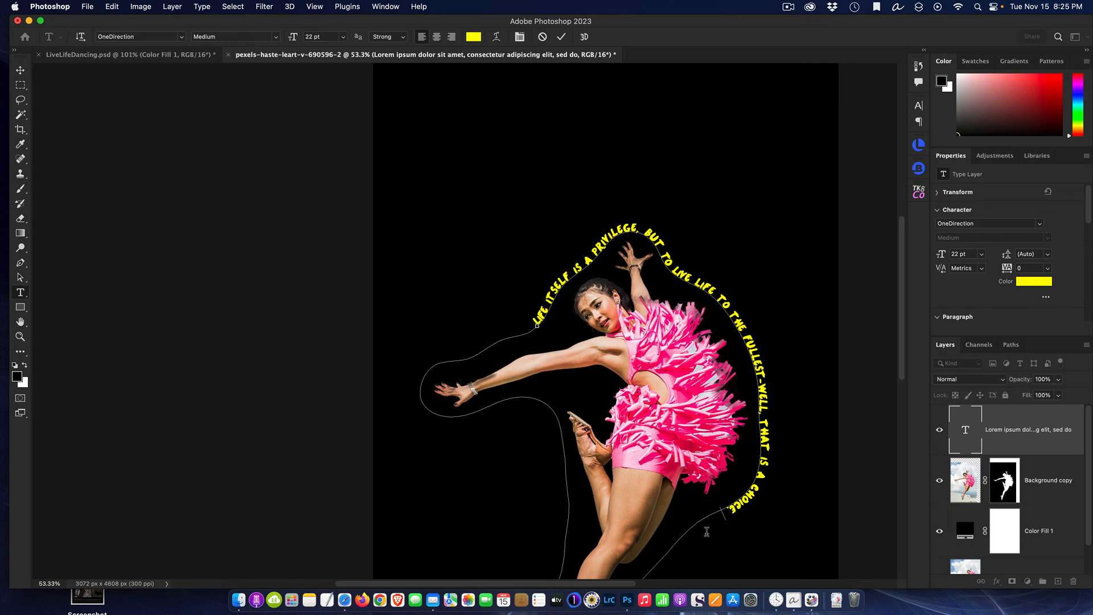
{"action": "type", "text": "LIFE ITSELF IS A PRIVILEGE, BUT TO LIVE LIFE TO THE FULLEST-WELL, THAT IS A CHOICE"}
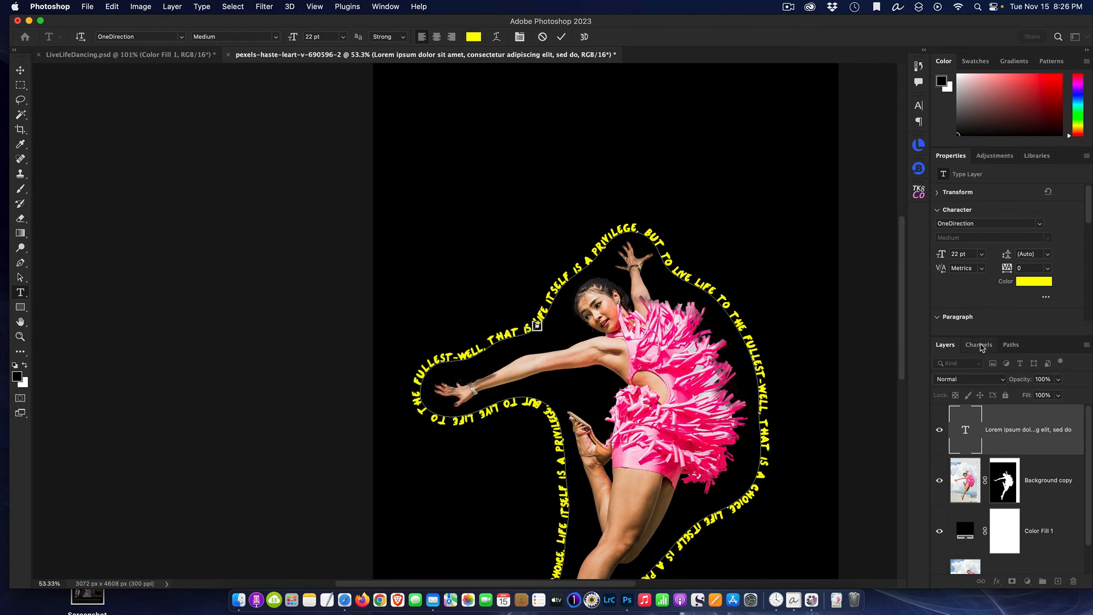
{"action": "left_click_drag", "start_coordinate": [901, 242], "coordinate": [907, 293]}
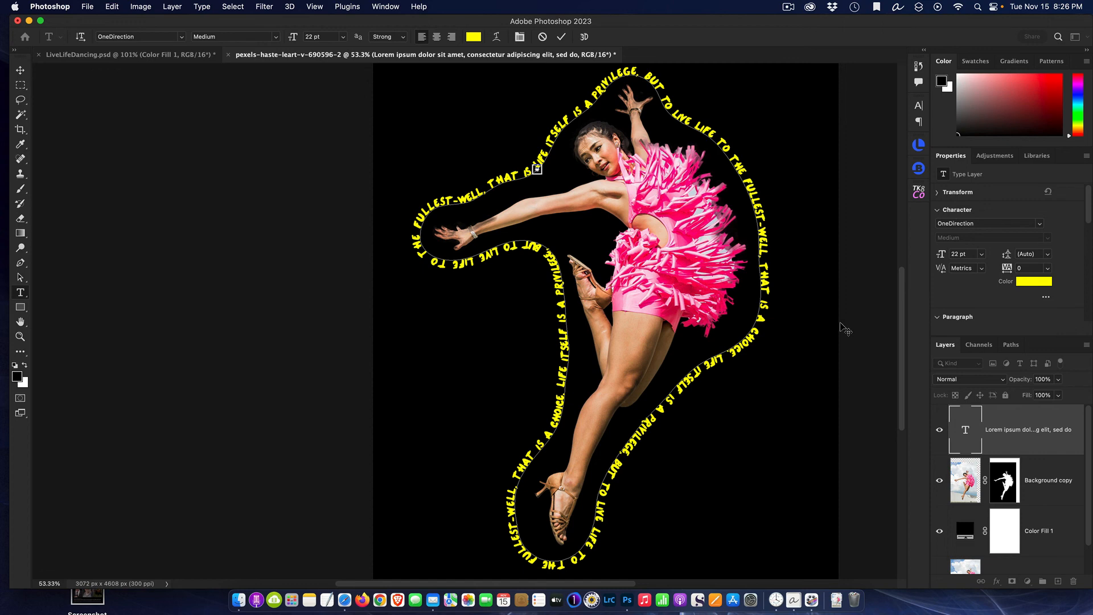
{"action": "scroll", "coordinate": [845, 329], "scroll_direction": "left", "scroll_amount": 5}
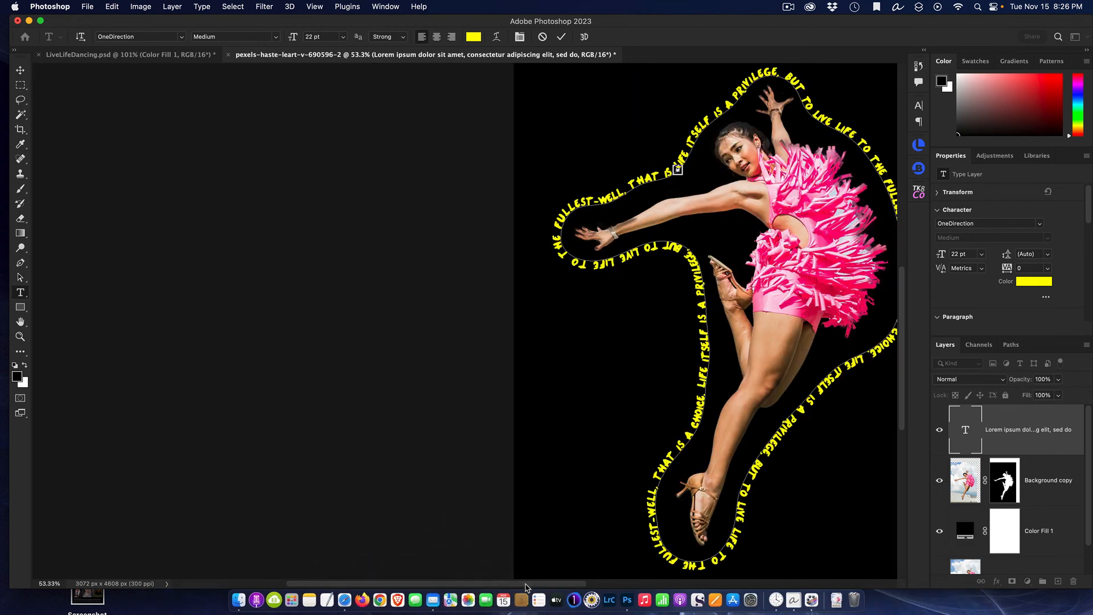
{"action": "left_click_drag", "start_coordinate": [526, 584], "coordinate": [584, 586]}
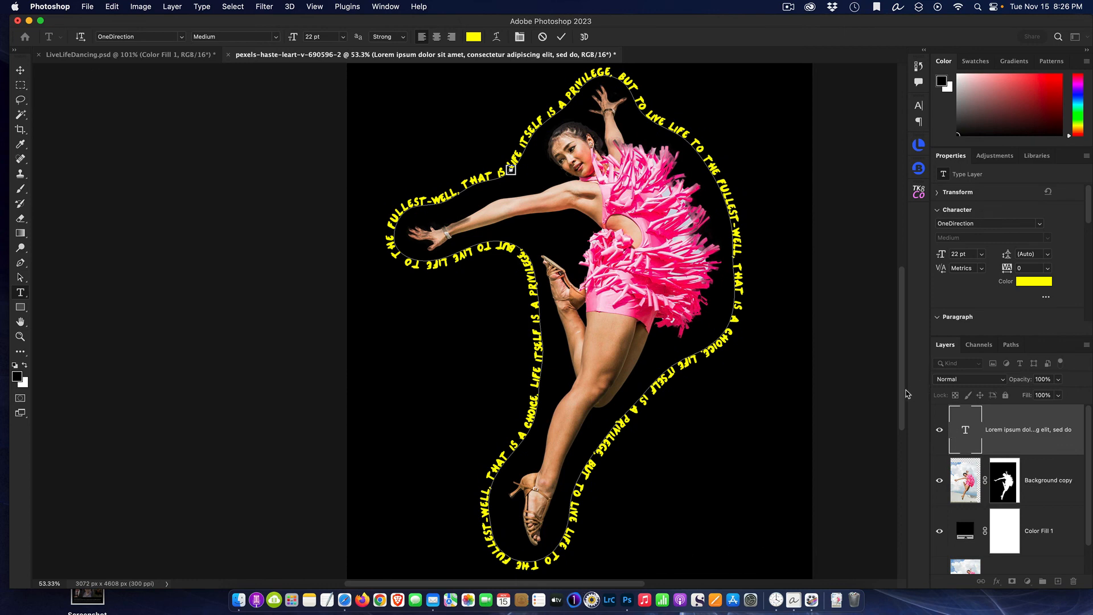
{"action": "scroll", "coordinate": [905, 320], "scroll_direction": "up", "scroll_amount": 4}
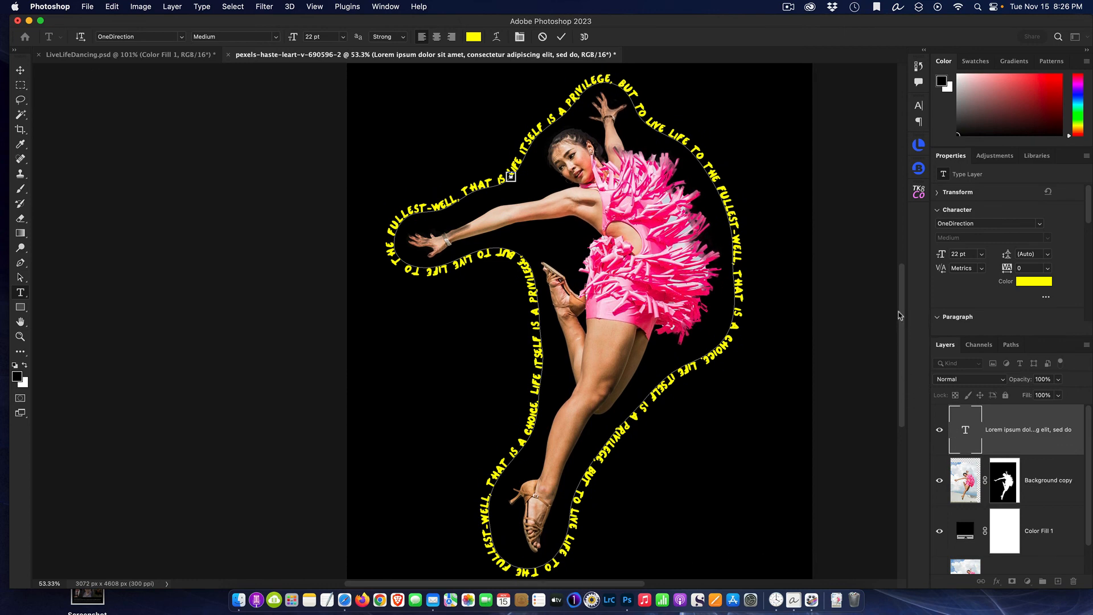
{"action": "scroll", "coordinate": [905, 320], "scroll_direction": "down", "scroll_amount": 4}
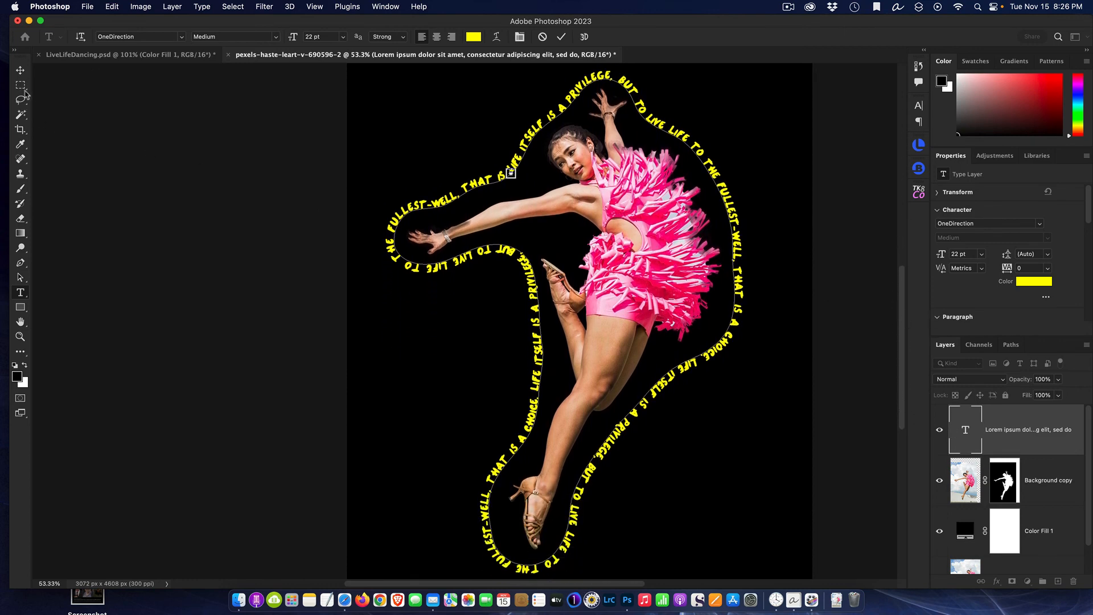
- Switch to the LiveLifeDancing.psd document and examine the whole poster with its headings and the text around the dancer
{"action": "left_click", "coordinate": [107, 55]}
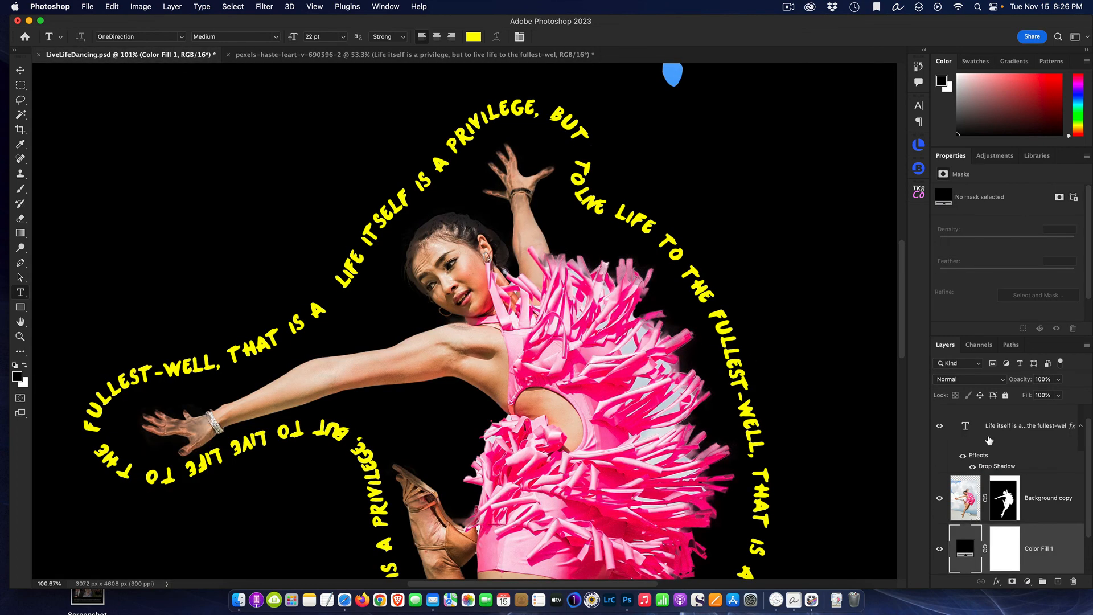
{"action": "scroll", "coordinate": [821, 345], "scroll_direction": "down", "scroll_amount": 5}
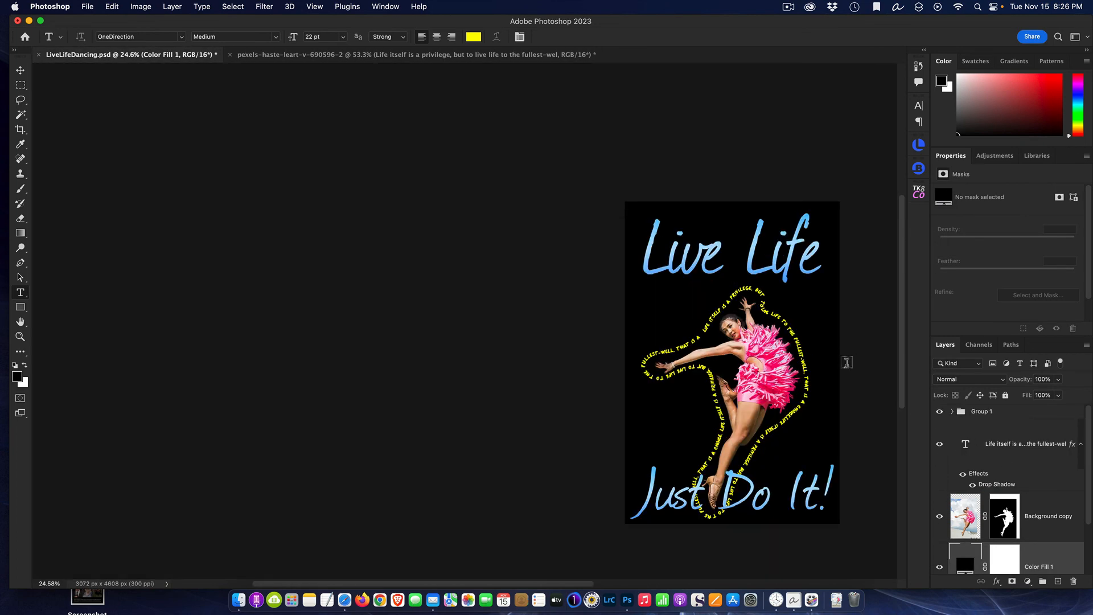
{"action": "scroll", "coordinate": [814, 389], "scroll_direction": "up", "scroll_amount": 2}
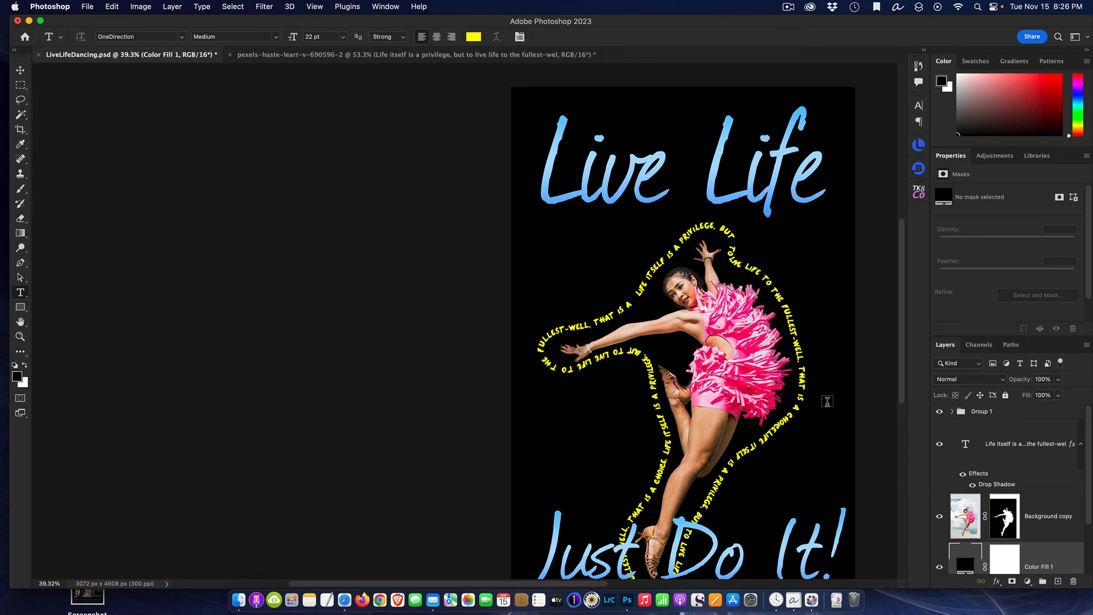
{"action": "scroll", "coordinate": [825, 397], "scroll_direction": "right", "scroll_amount": 5}
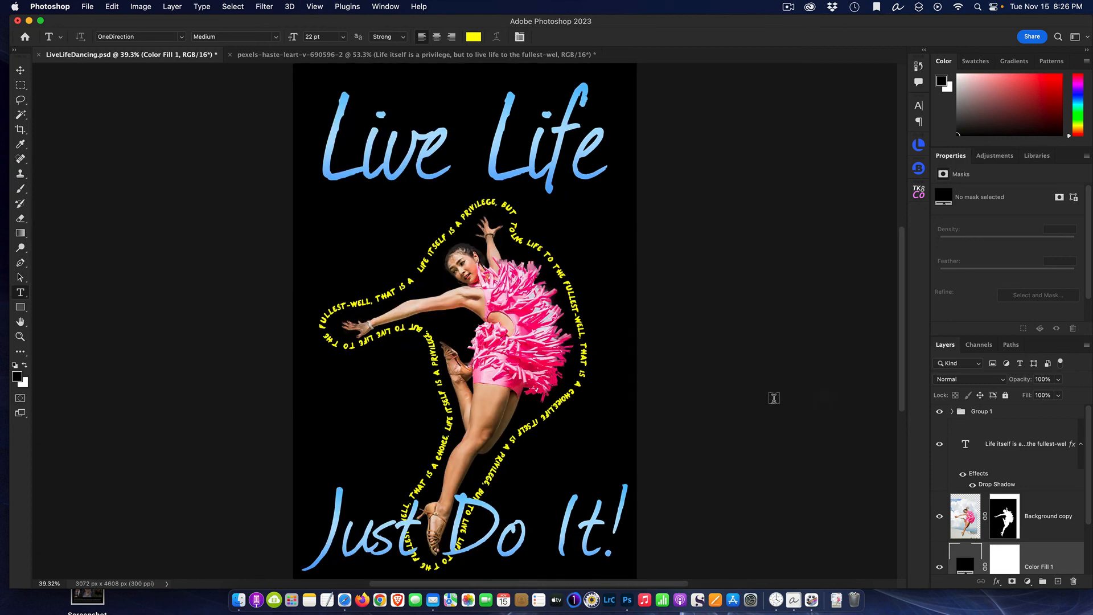